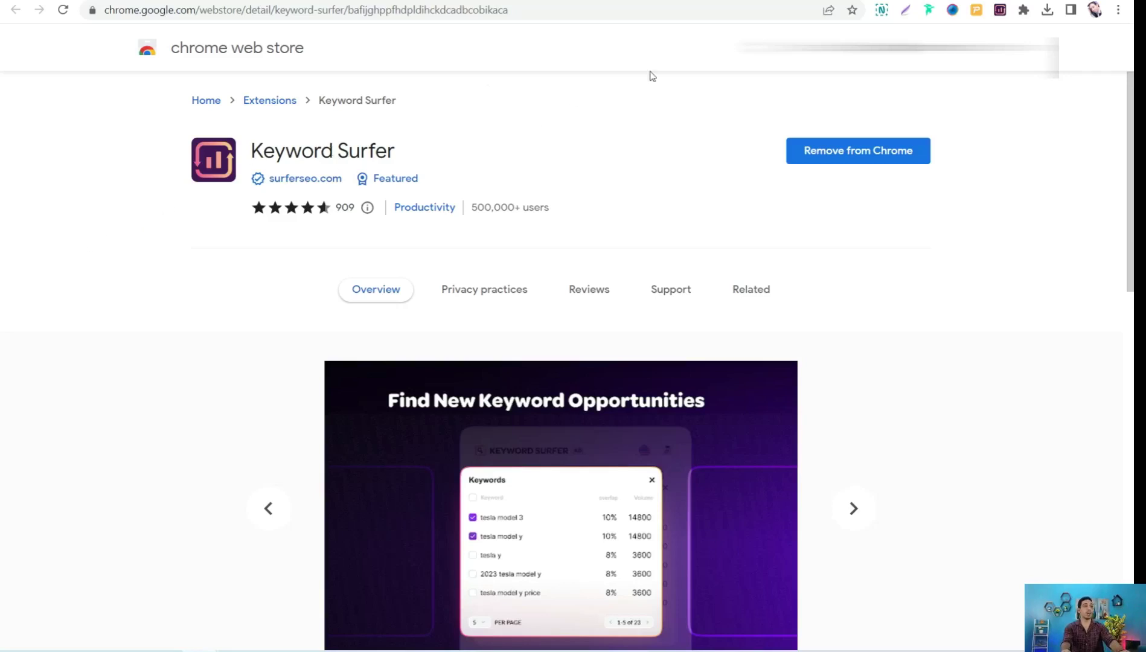
Switch Chrome from the Keyword Surfer Web Store page to the Google search results tab.
{"action": "left_click", "coordinate": [785, 1]}
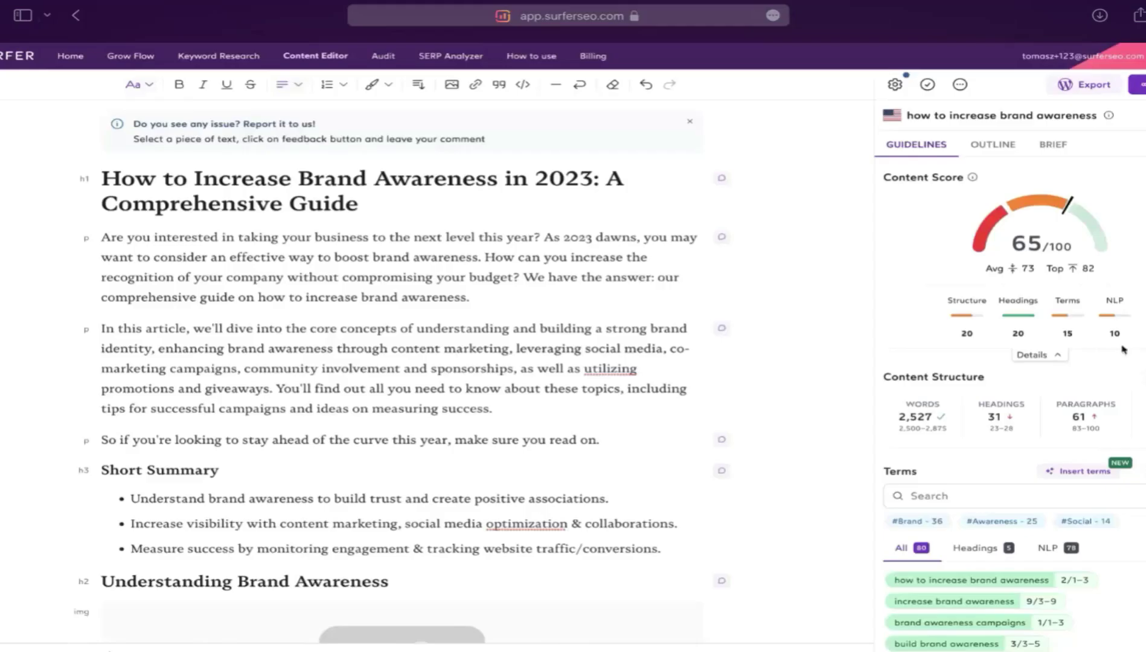
Add a new paragraph 'Brand awareness campaigns' after the word giveaways in the article.
{"action": "left_click", "coordinate": [1055, 355]}
{"action": "scroll", "coordinate": [1034, 453], "scroll_direction": "down", "scroll_amount": 2}
{"action": "scroll", "coordinate": [630, 433], "scroll_direction": "down", "scroll_amount": 8}
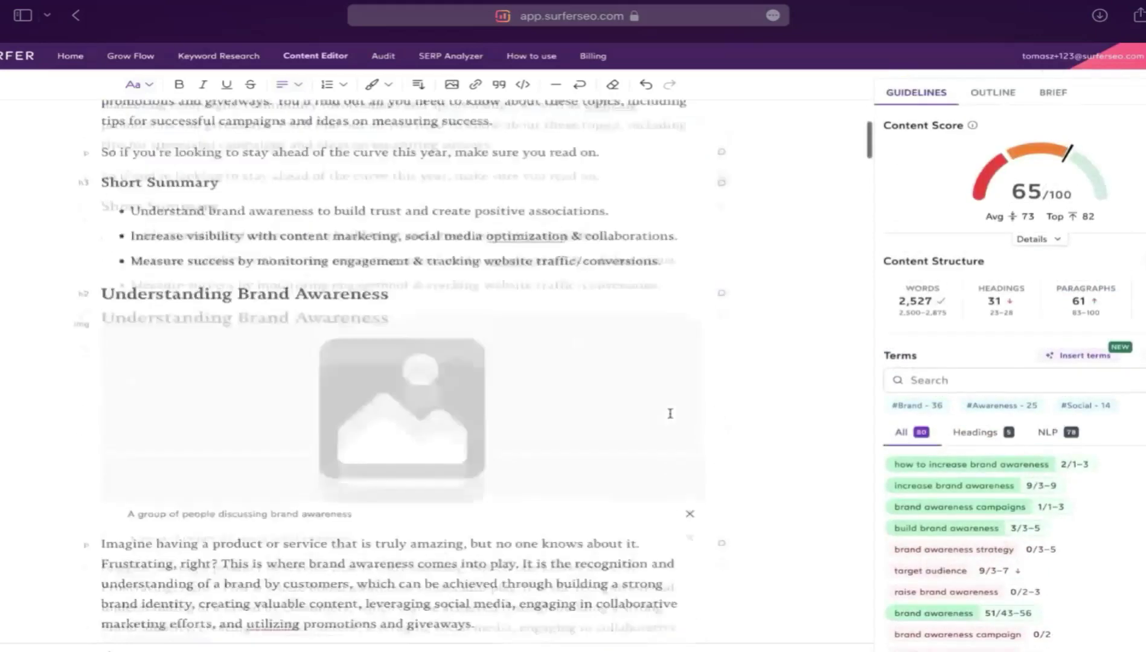
{"action": "left_click", "coordinate": [630, 433]}
{"action": "key", "text": "Return"}
{"action": "type", "text": "Brand awareness campaigns"}
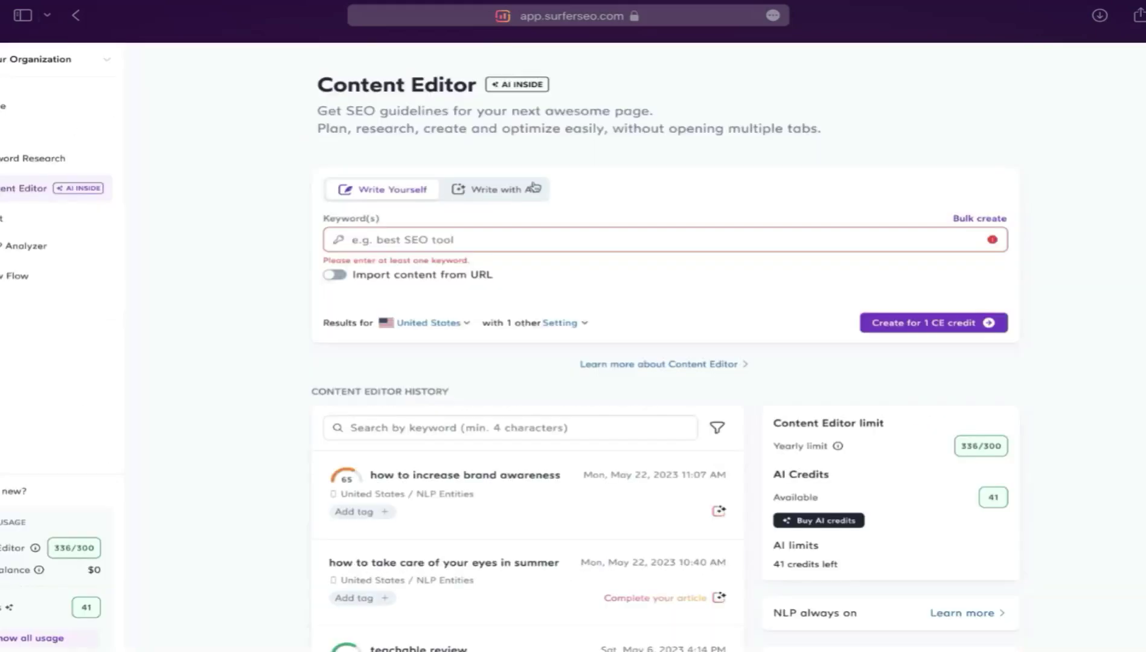
Enter keyword 'how to increase brand awareness', pick Conversational tone, generate the outline, and start writing.
{"action": "type", "text": "how to increase brand aw"}
{"action": "key", "text": "Return"}
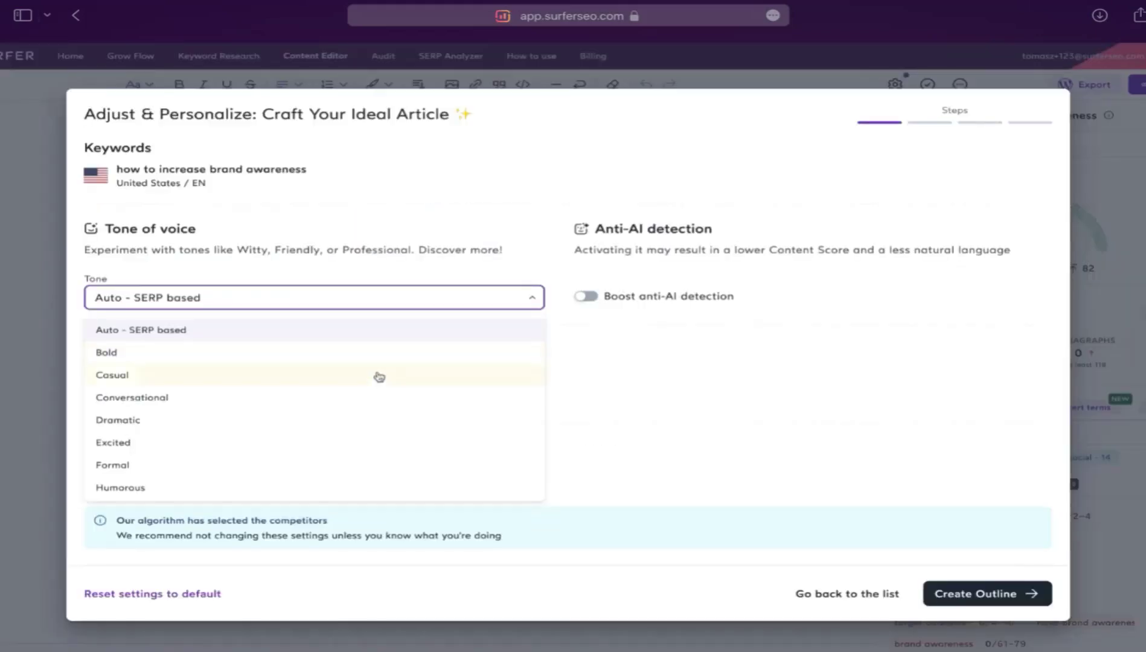
{"action": "left_click", "coordinate": [373, 398]}
{"action": "scroll", "coordinate": [537, 358], "scroll_direction": "down", "scroll_amount": 10}
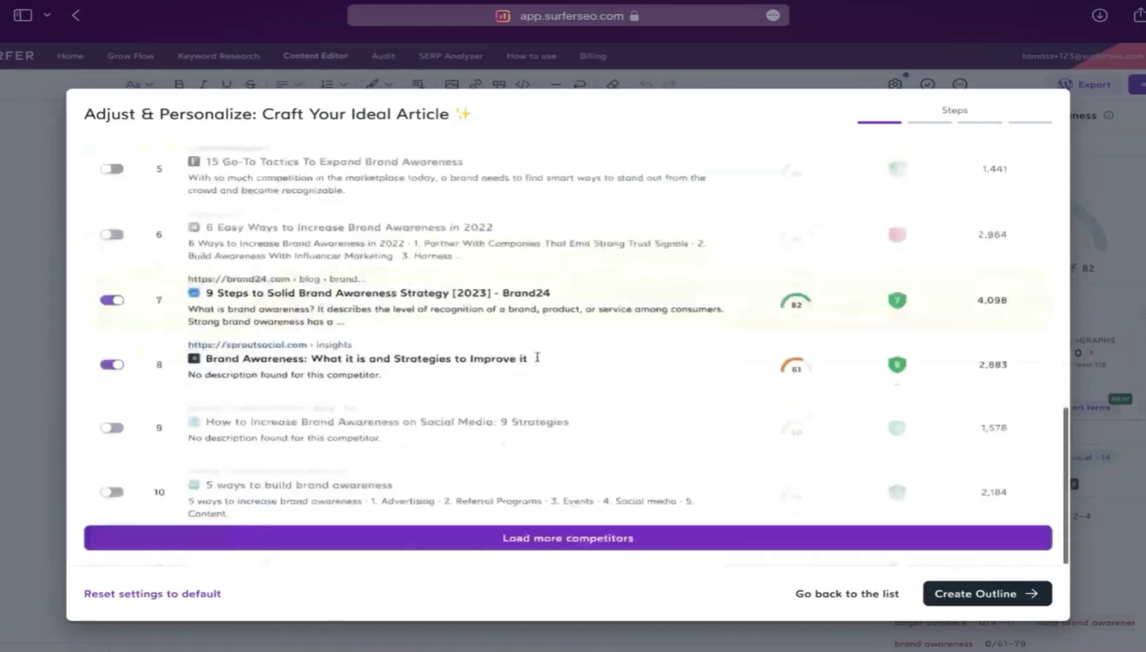
{"action": "left_click", "coordinate": [954, 593]}
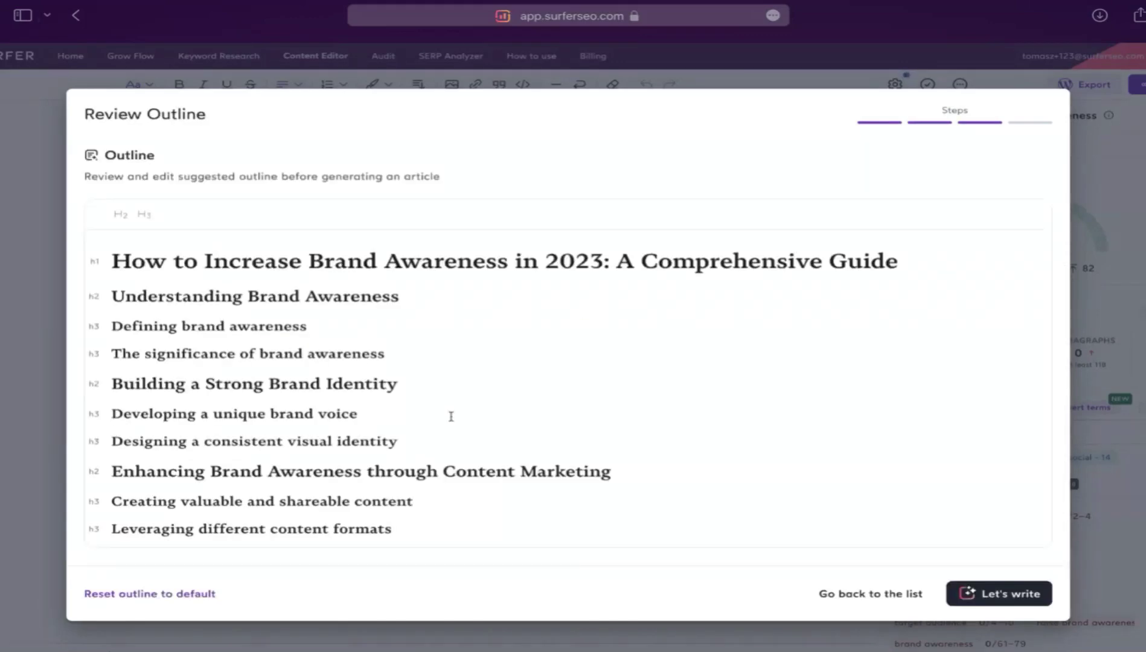
{"action": "scroll", "coordinate": [451, 416], "scroll_direction": "down", "scroll_amount": 15}
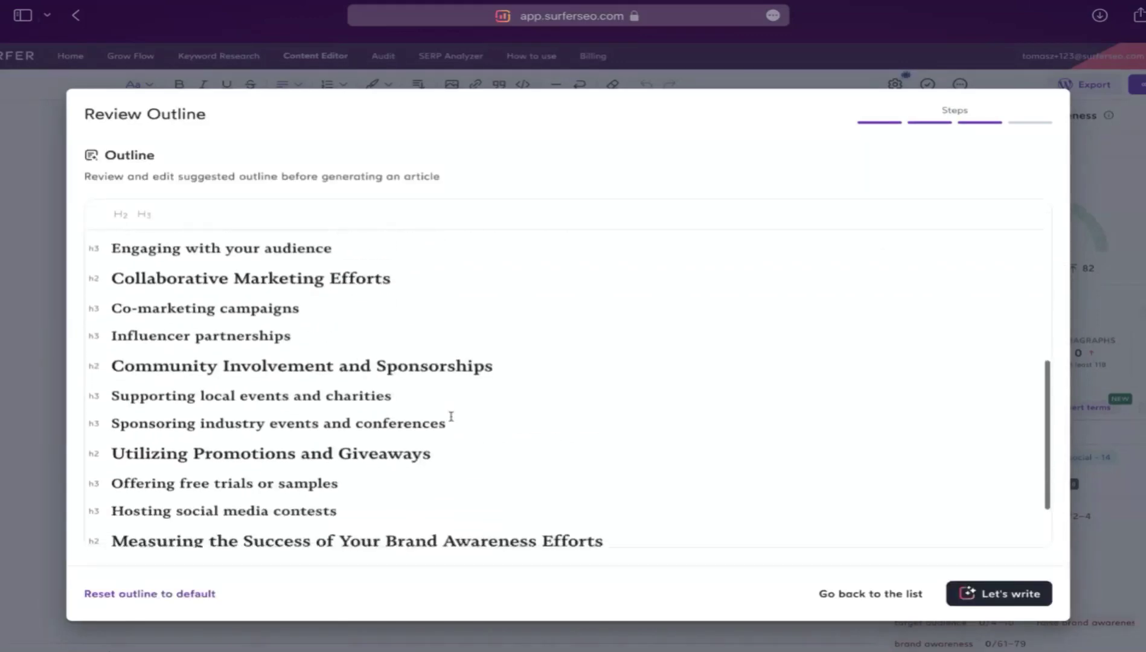
{"action": "scroll", "coordinate": [451, 416], "scroll_direction": "up", "scroll_amount": 15}
{"action": "left_click", "coordinate": [1016, 597]}
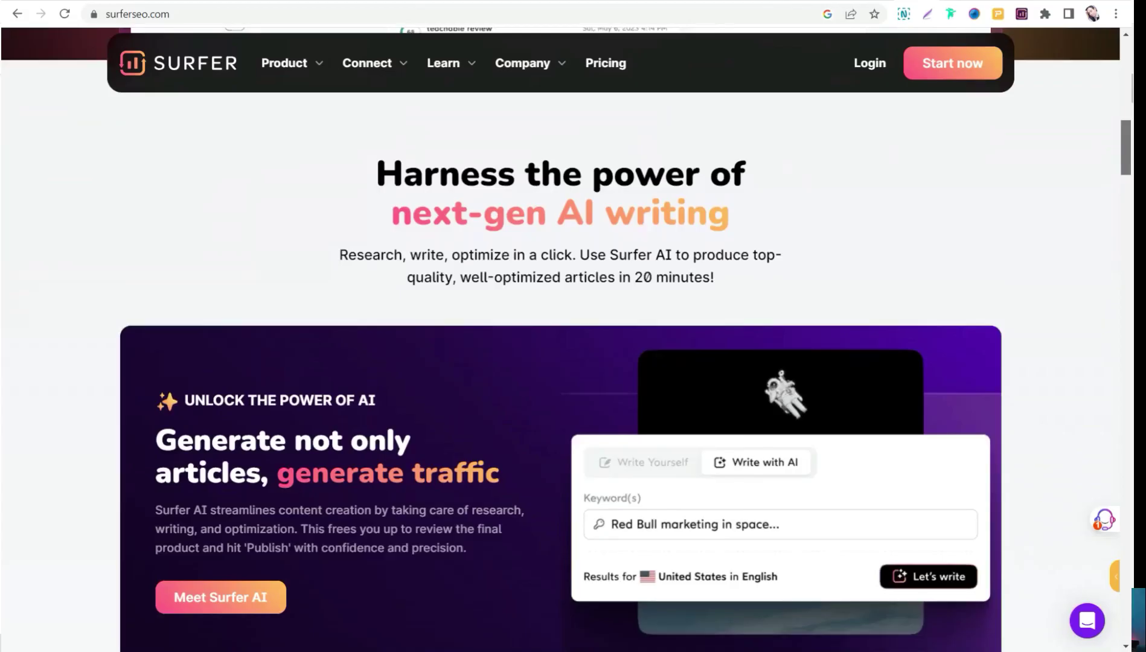
Scroll to Keyword Surfer's keyword ideas beside the 'how to hold your breath for a long time' results.
{"action": "scroll", "coordinate": [1127, 163], "scroll_direction": "down", "scroll_amount": 2}
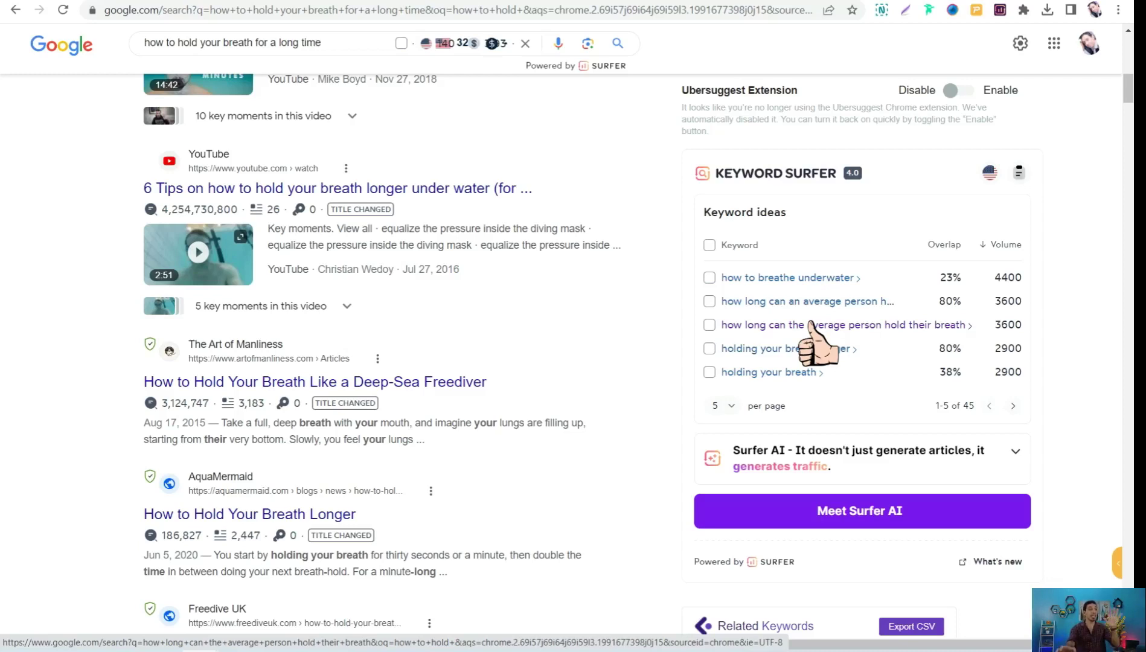
{"action": "mouse_move", "coordinate": [374, 215]}
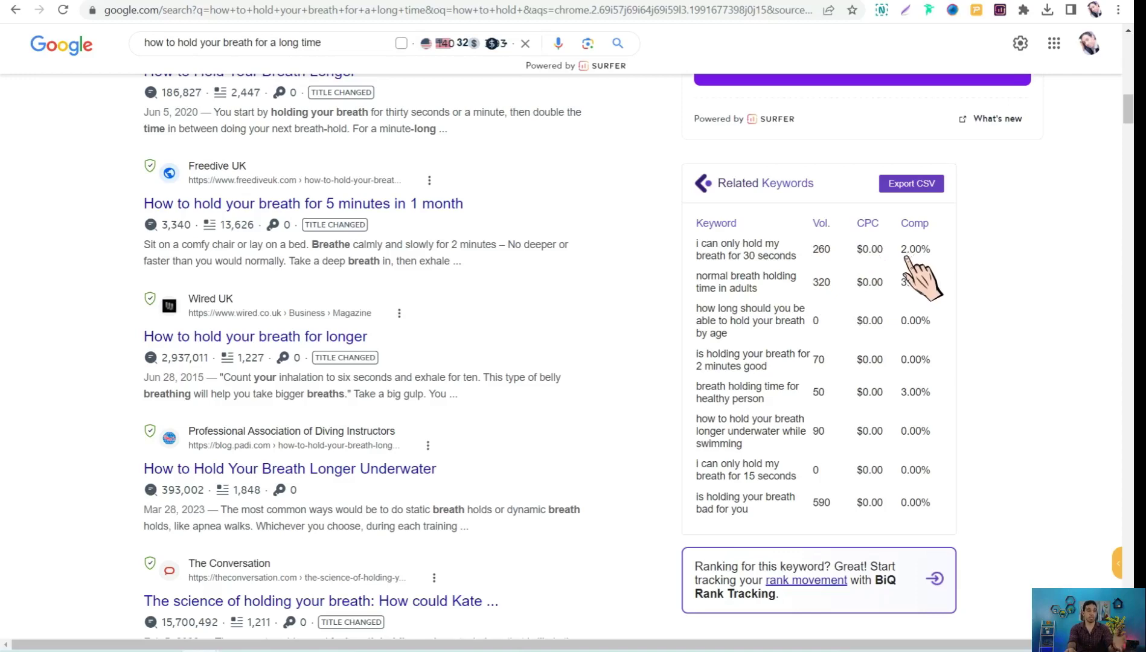
{"action": "scroll", "coordinate": [749, 387], "scroll_direction": "down", "scroll_amount": 1}
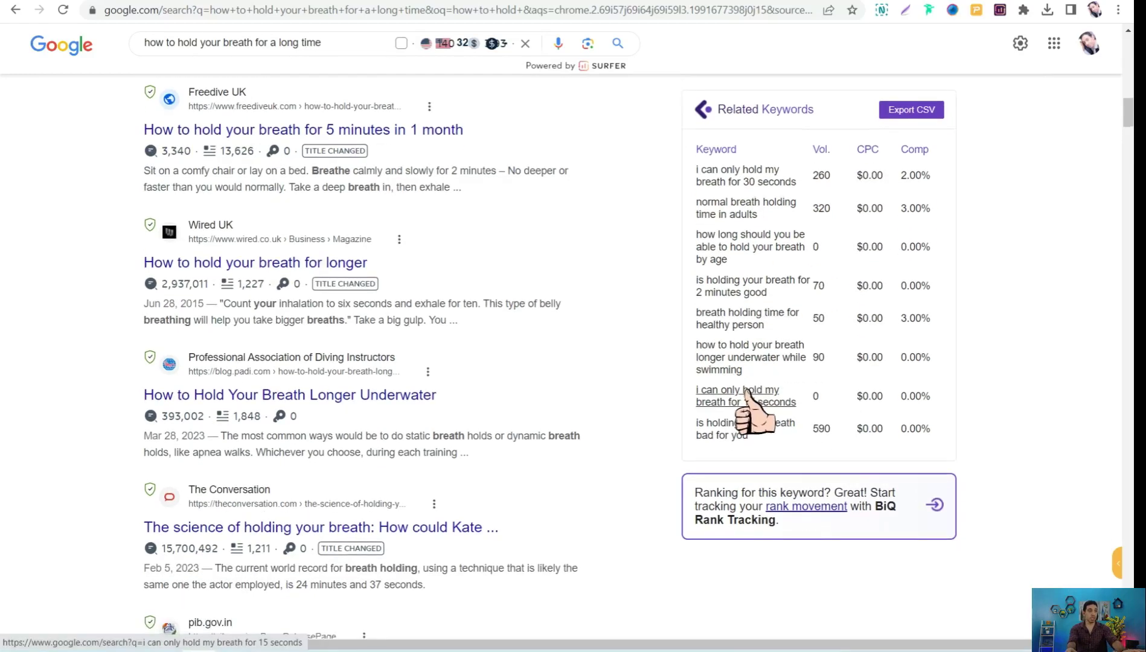
{"action": "scroll", "coordinate": [749, 390], "scroll_direction": "up", "scroll_amount": 1}
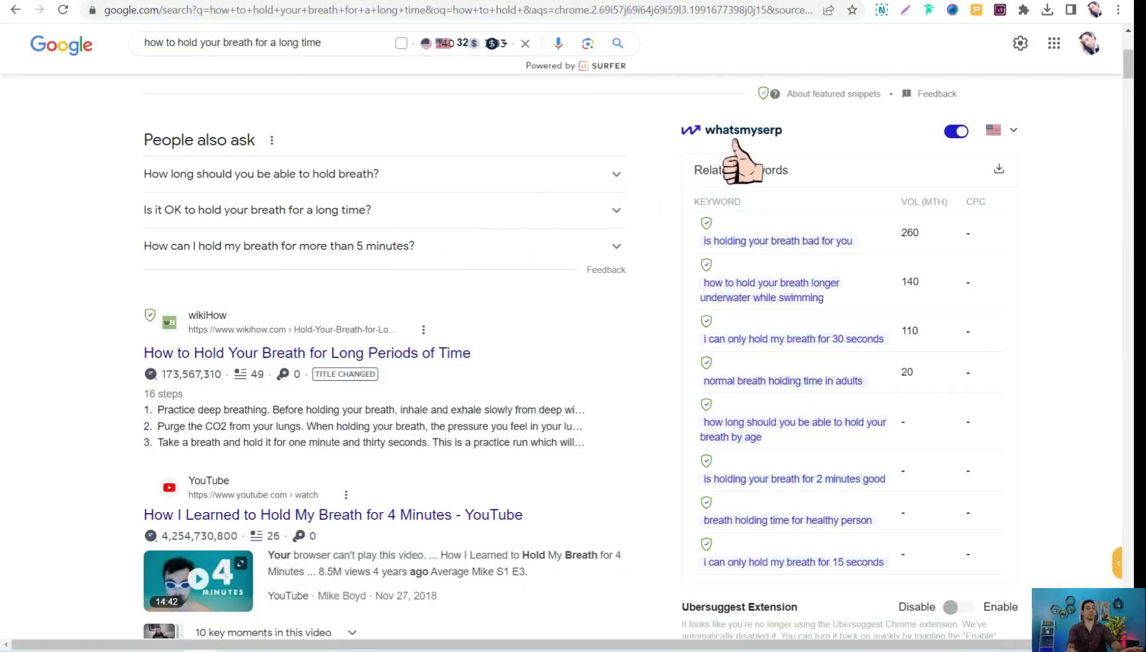
Review the whatsmyserp Related keywords panel beside the Google results.
{"action": "mouse_move", "coordinate": [809, 270]}
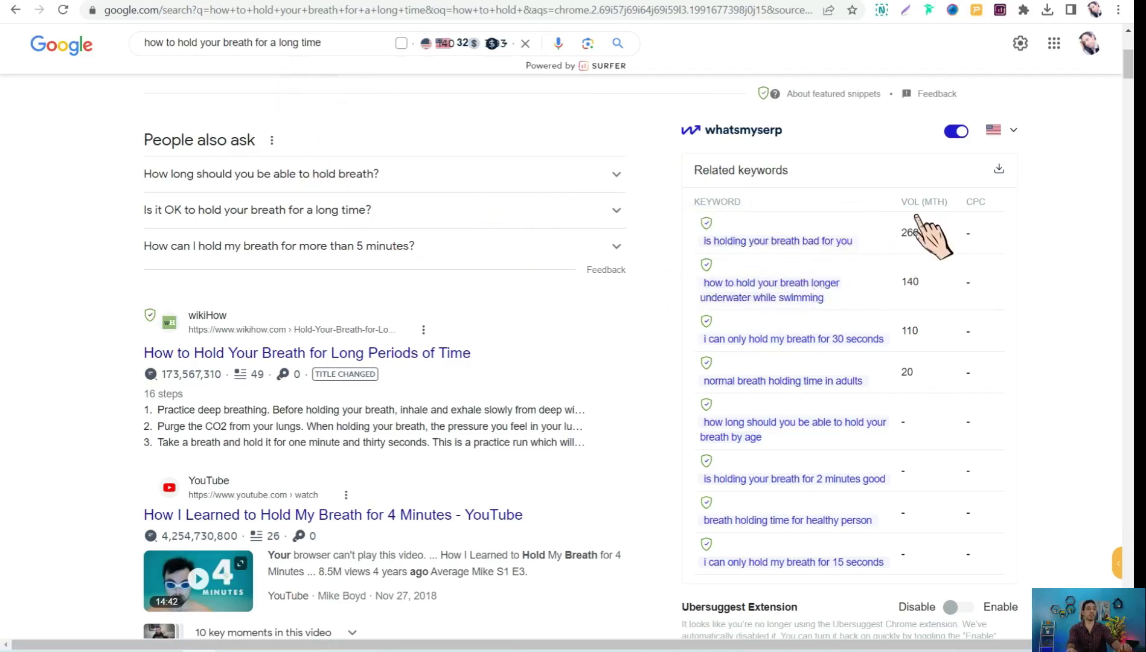
{"action": "scroll", "coordinate": [800, 362], "scroll_direction": "down", "scroll_amount": 3}
{"action": "scroll", "coordinate": [803, 332], "scroll_direction": "up", "scroll_amount": 3}
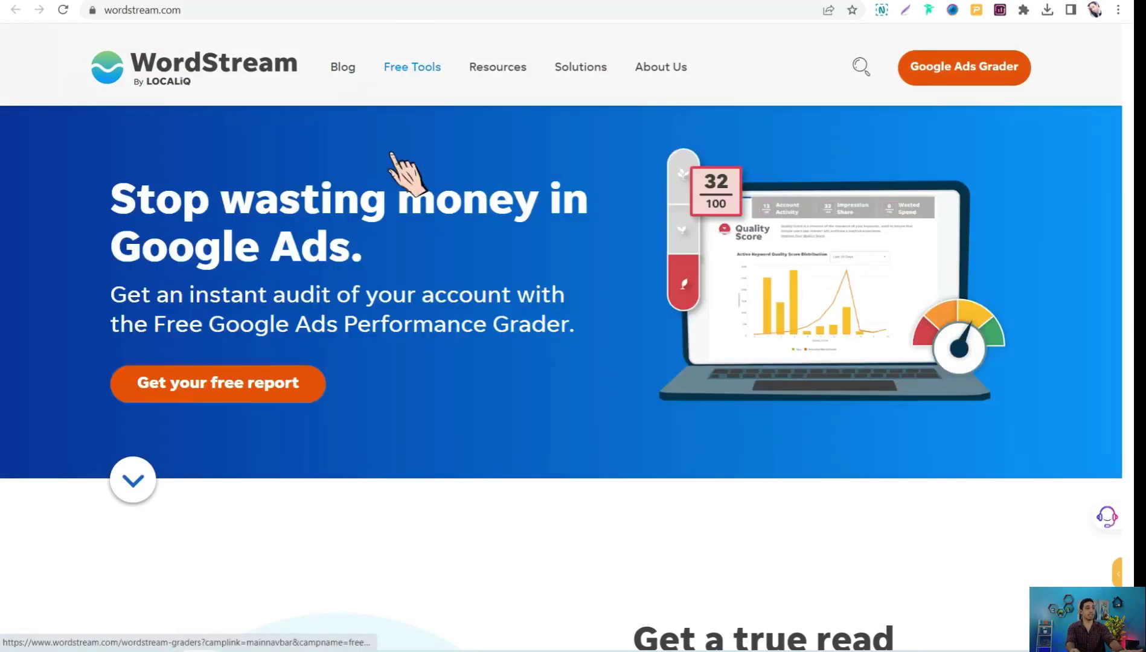
Open WordStream's FREE KEYWORD TOOL from the Free Tools menu.
{"action": "mouse_move", "coordinate": [384, 94]}
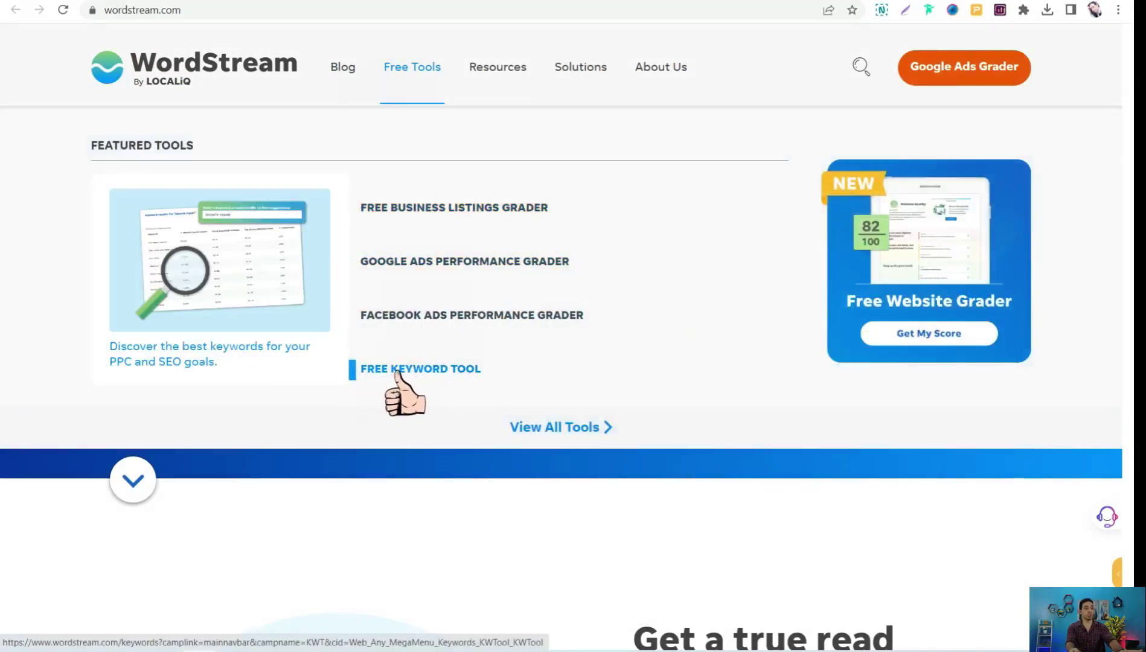
{"action": "left_click", "coordinate": [404, 372]}
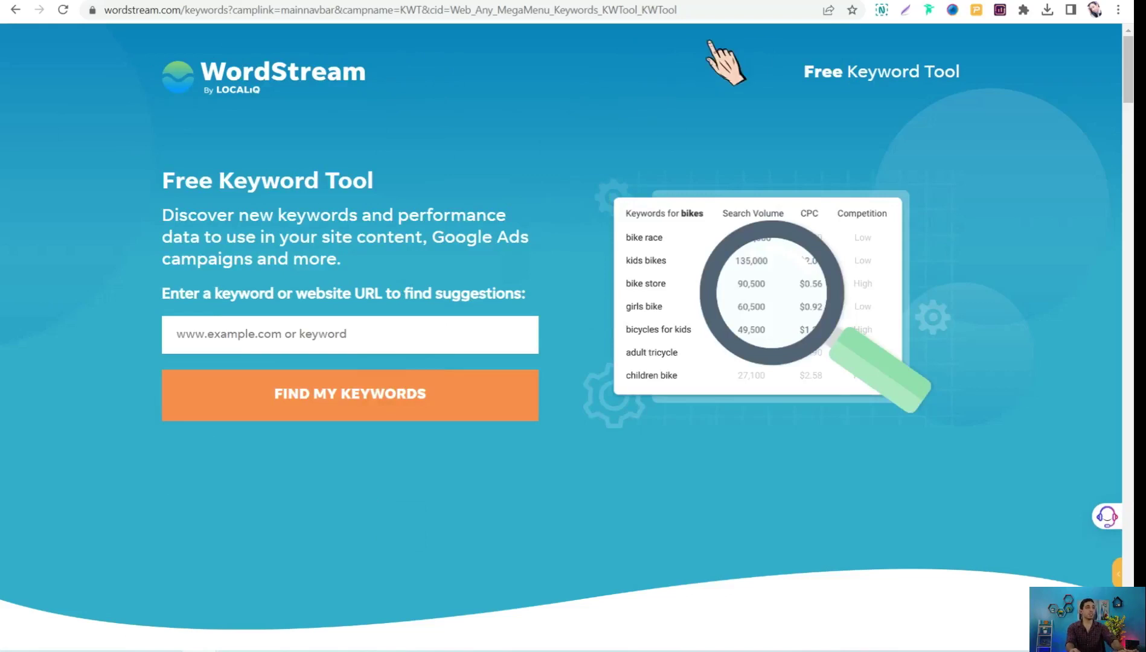
Copy the 'how to hold your breath for a long time' query from the Google search box.
{"action": "key", "text": "ctrl+Tab"}
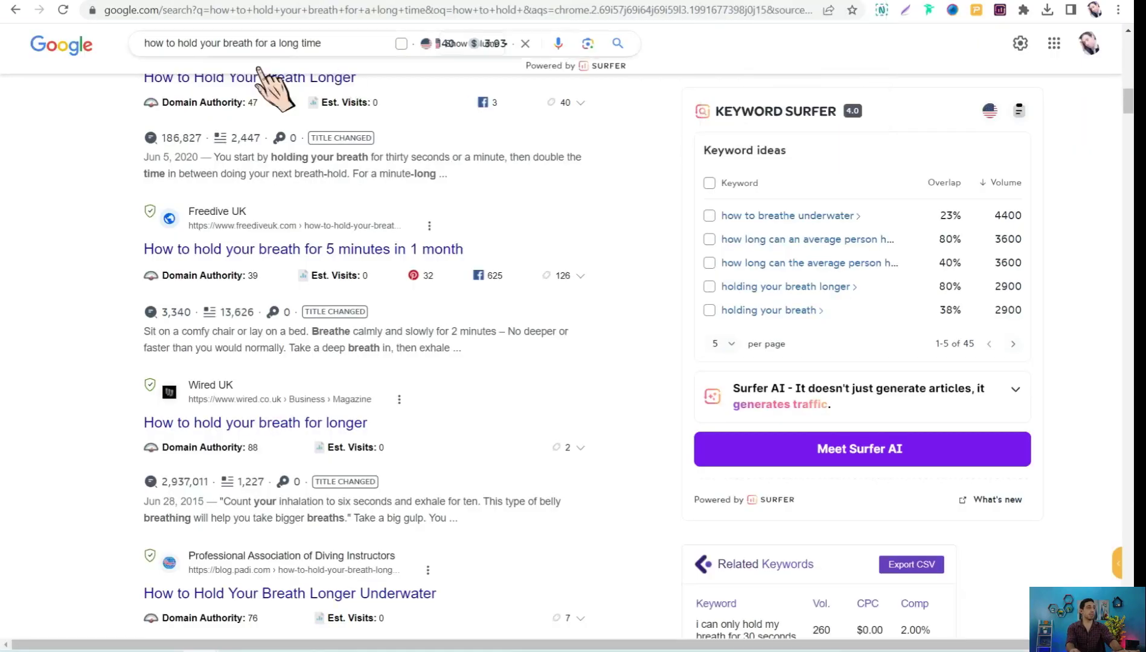
{"action": "triple_click", "coordinate": [183, 46]}
{"action": "right_click", "coordinate": [181, 44]}
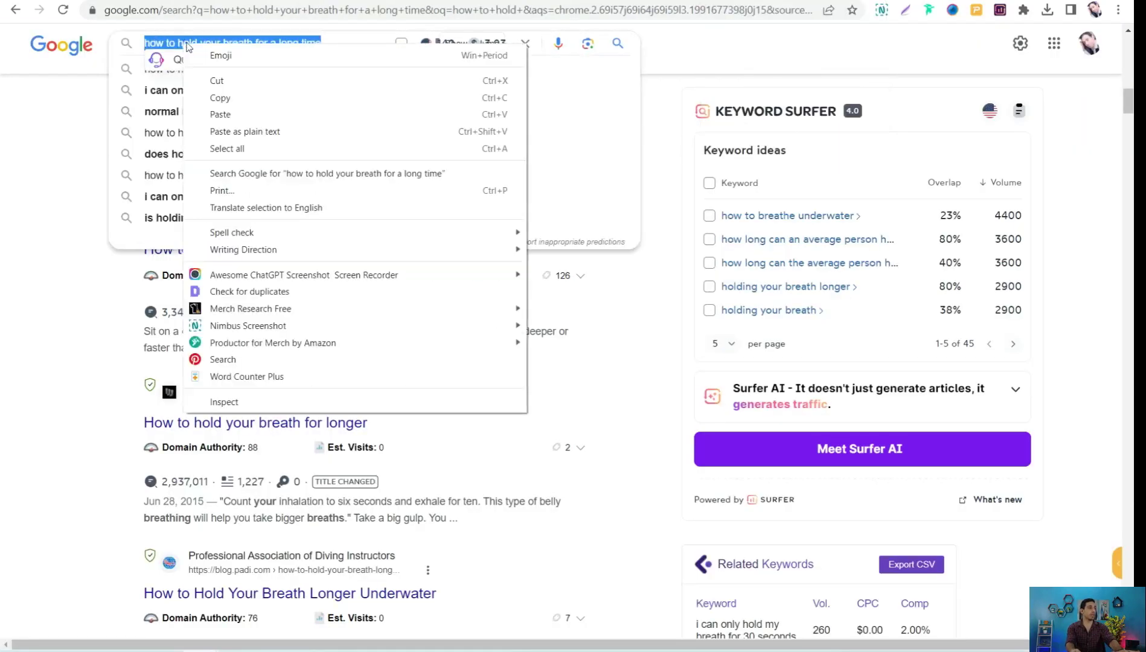
{"action": "left_click", "coordinate": [219, 103]}
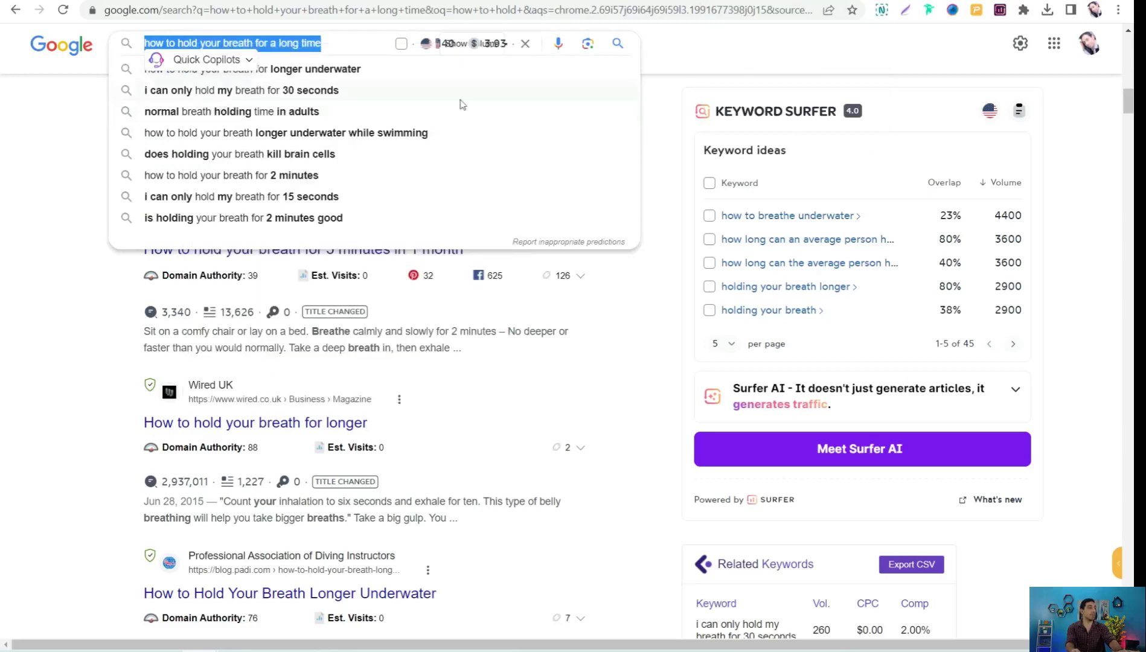
Paste the query into the Free Keyword Tool, search, and confirm All Industries and United States.
{"action": "key", "text": "ctrl+Tab"}
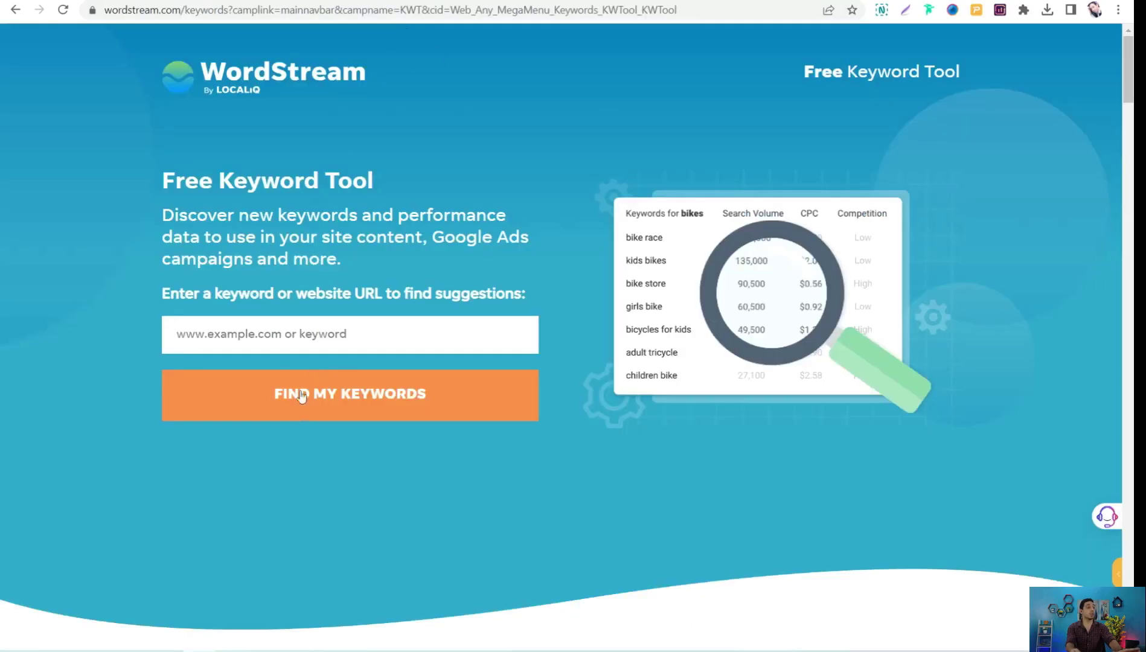
{"action": "left_click", "coordinate": [246, 337]}
{"action": "key", "text": "ctrl+v"}
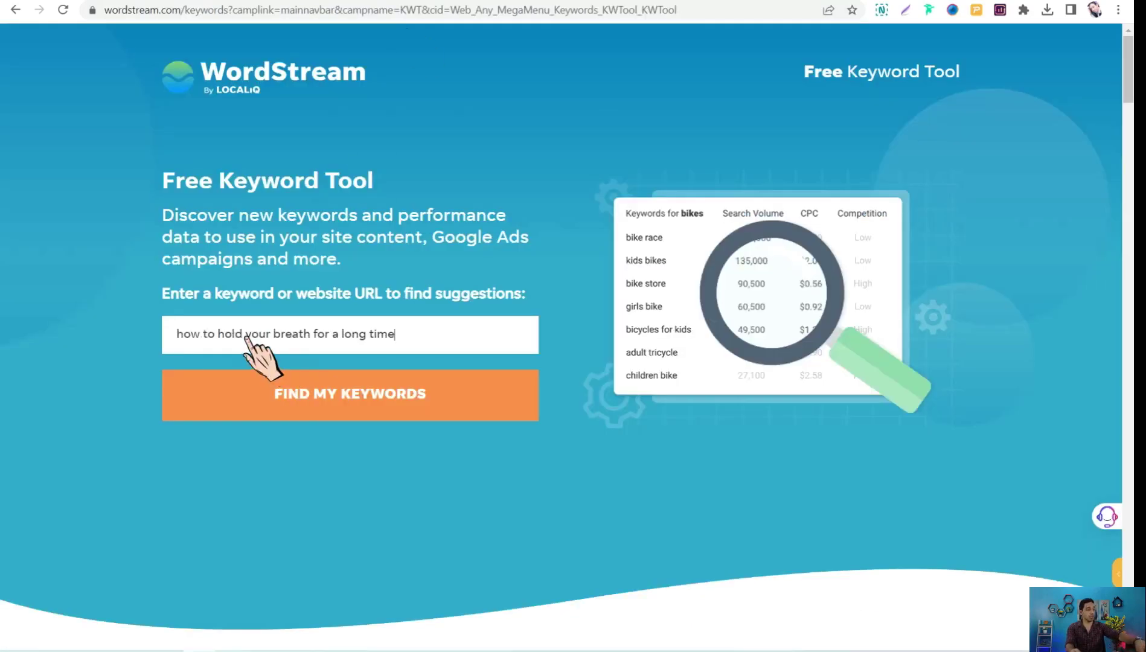
{"action": "left_click", "coordinate": [315, 400]}
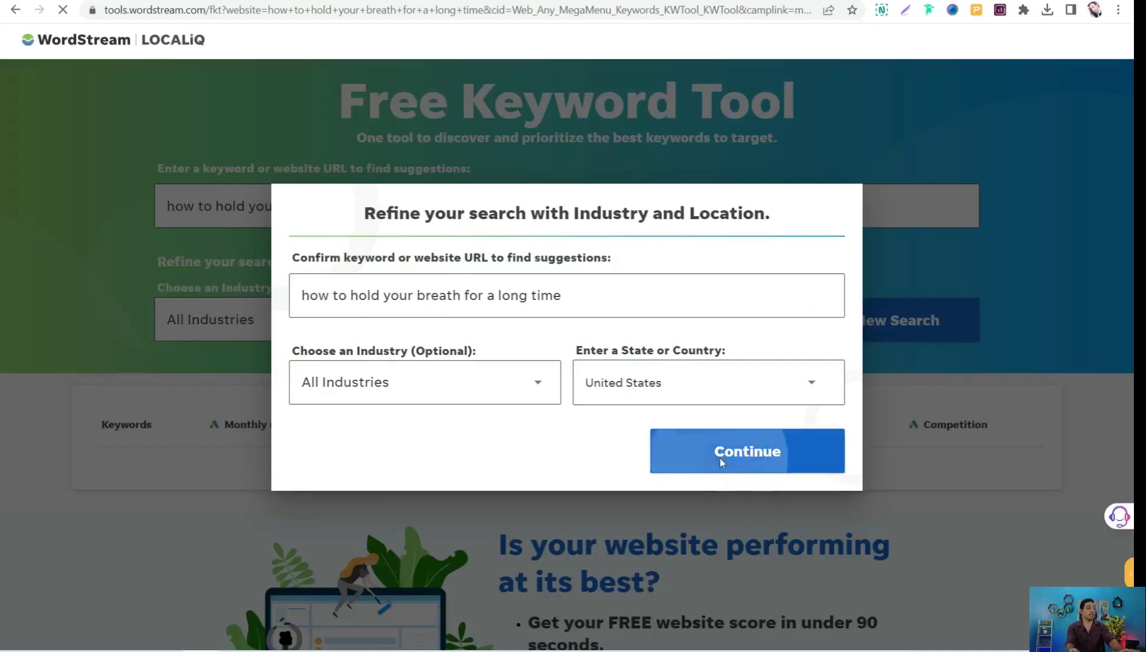
{"action": "left_click", "coordinate": [720, 460]}
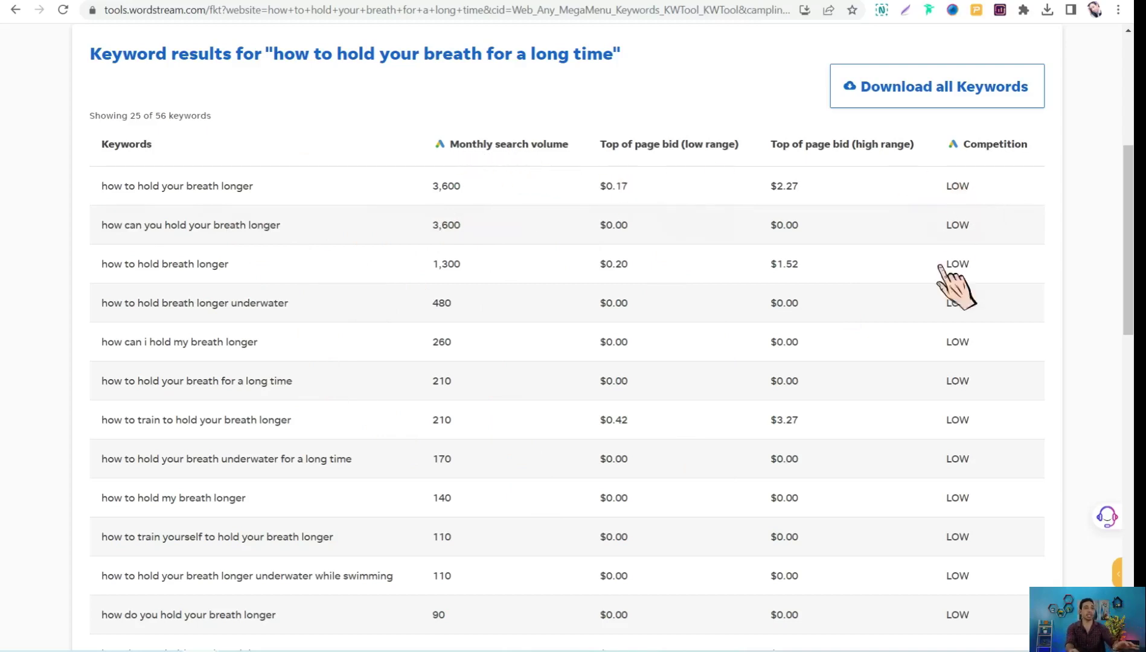
Scroll through WordStream's 25 of 56 keyword results, then move to the AnswerThePublic tab.
{"action": "scroll", "coordinate": [960, 272], "scroll_direction": "down", "scroll_amount": 3}
{"action": "scroll", "coordinate": [203, 309], "scroll_direction": "up", "scroll_amount": 2}
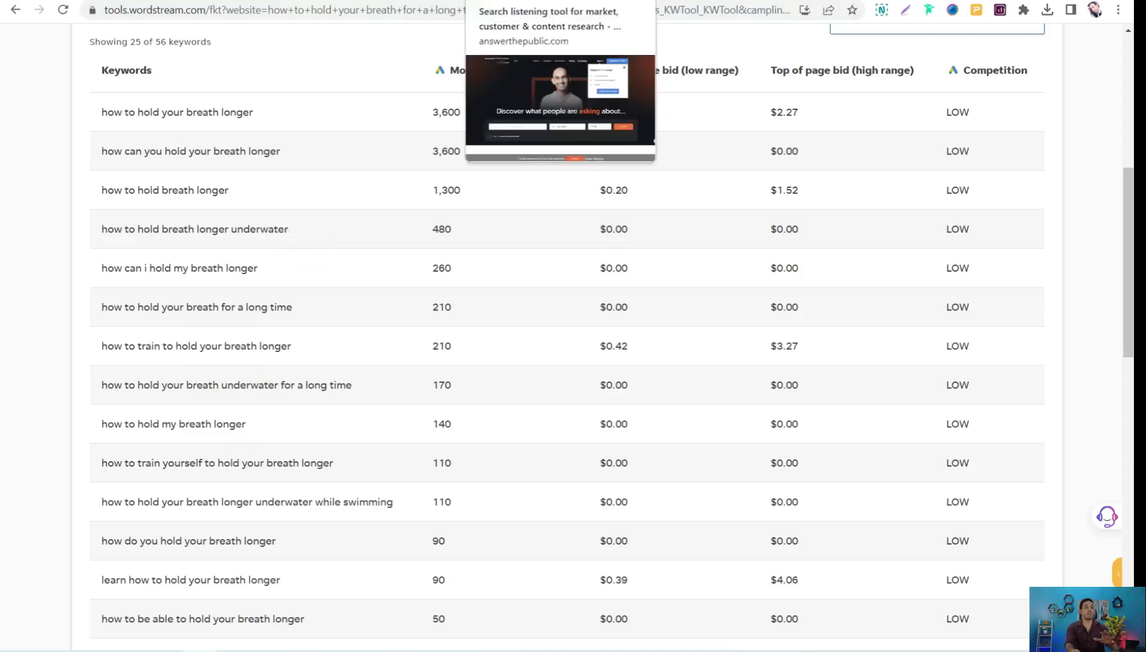
{"action": "left_click", "coordinate": [519, 0]}
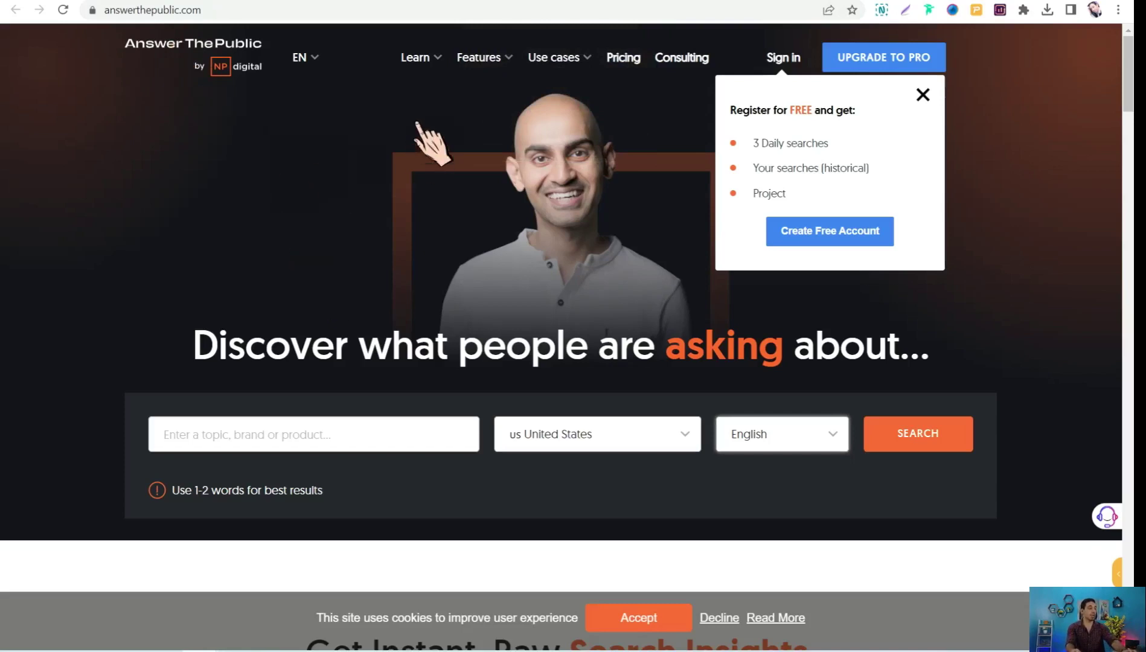
Search AnswerThePublic for the pasted 'how to hold your breath for a long time' query.
{"action": "left_click", "coordinate": [254, 436]}
{"action": "key", "text": "ctrl+v"}
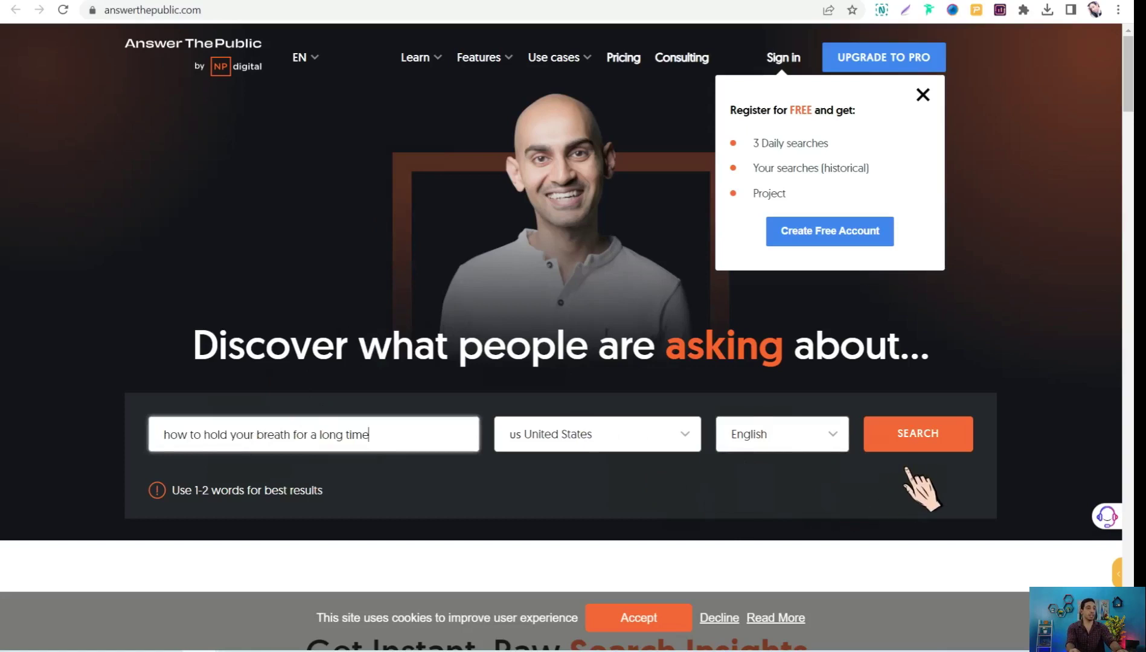
{"action": "left_click", "coordinate": [917, 442]}
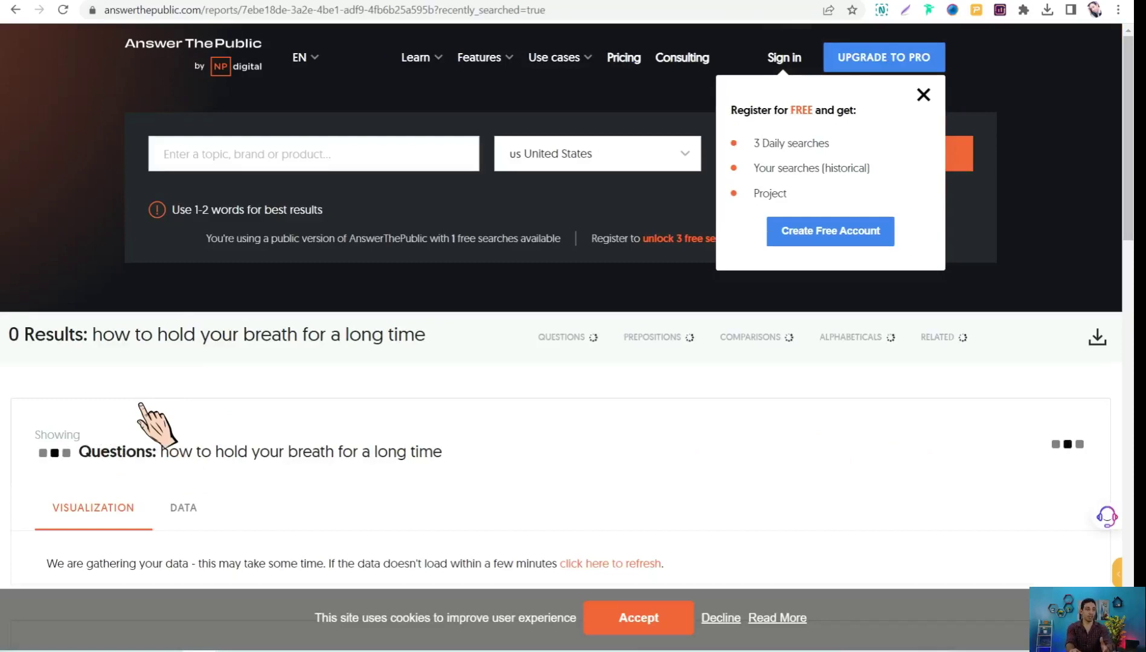
{"action": "scroll", "coordinate": [151, 375], "scroll_direction": "down", "scroll_amount": 4}
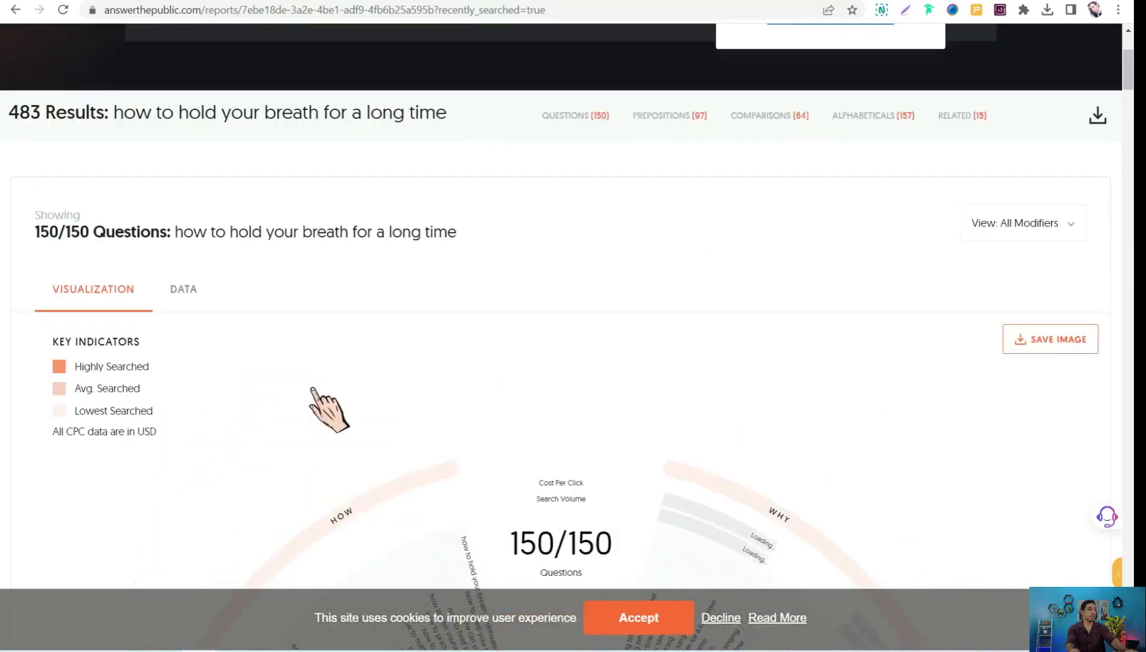
{"action": "scroll", "coordinate": [278, 315], "scroll_direction": "down", "scroll_amount": 3}
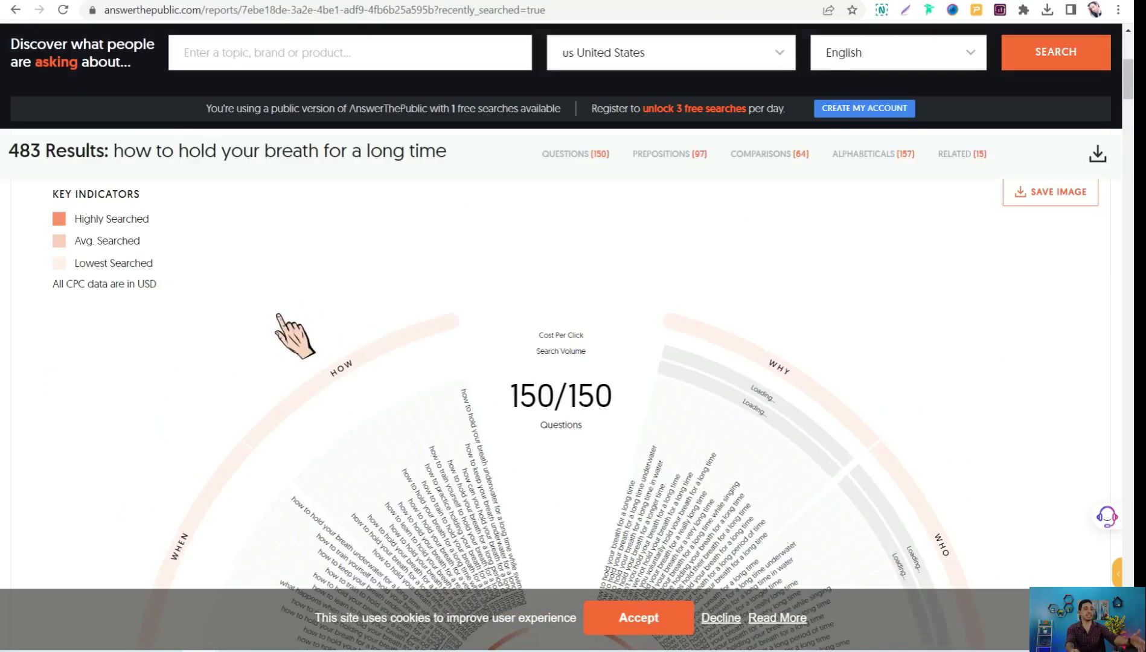
{"action": "scroll", "coordinate": [326, 392], "scroll_direction": "down", "scroll_amount": 3}
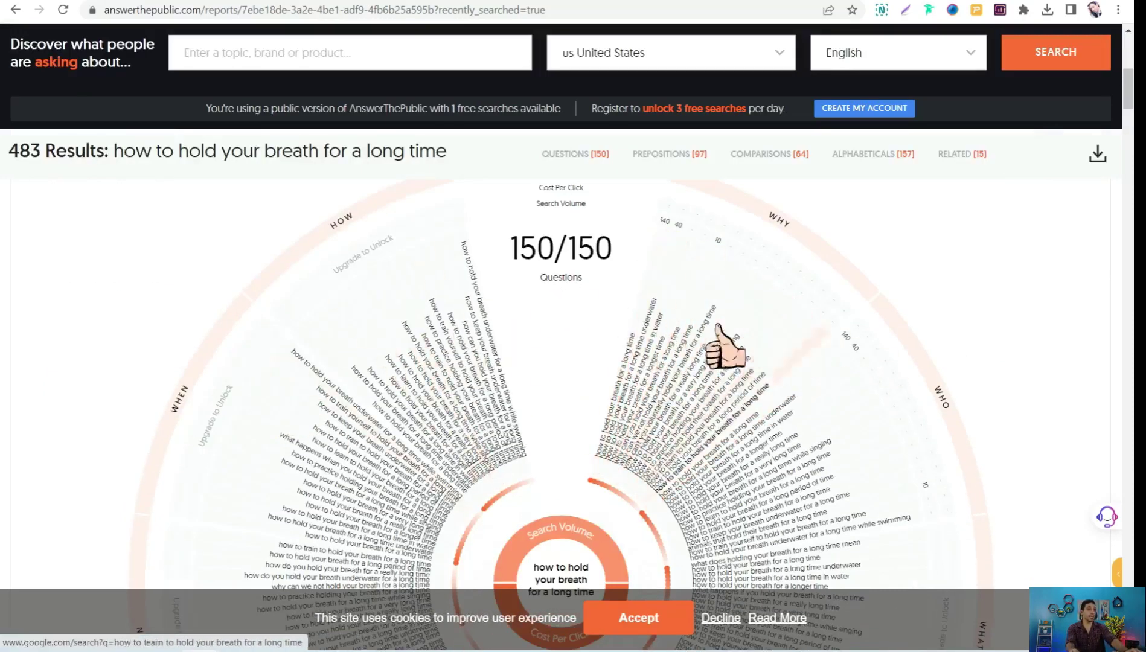
{"action": "scroll", "coordinate": [719, 412], "scroll_direction": "down", "scroll_amount": 3}
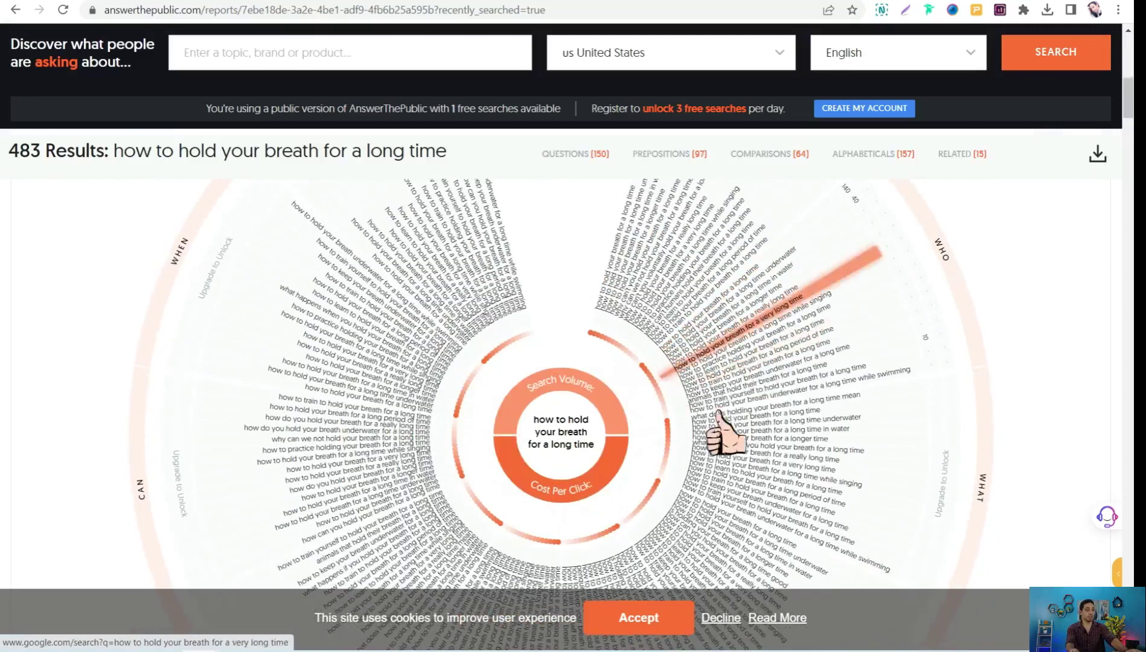
{"action": "scroll", "coordinate": [145, 331], "scroll_direction": "up", "scroll_amount": 2}
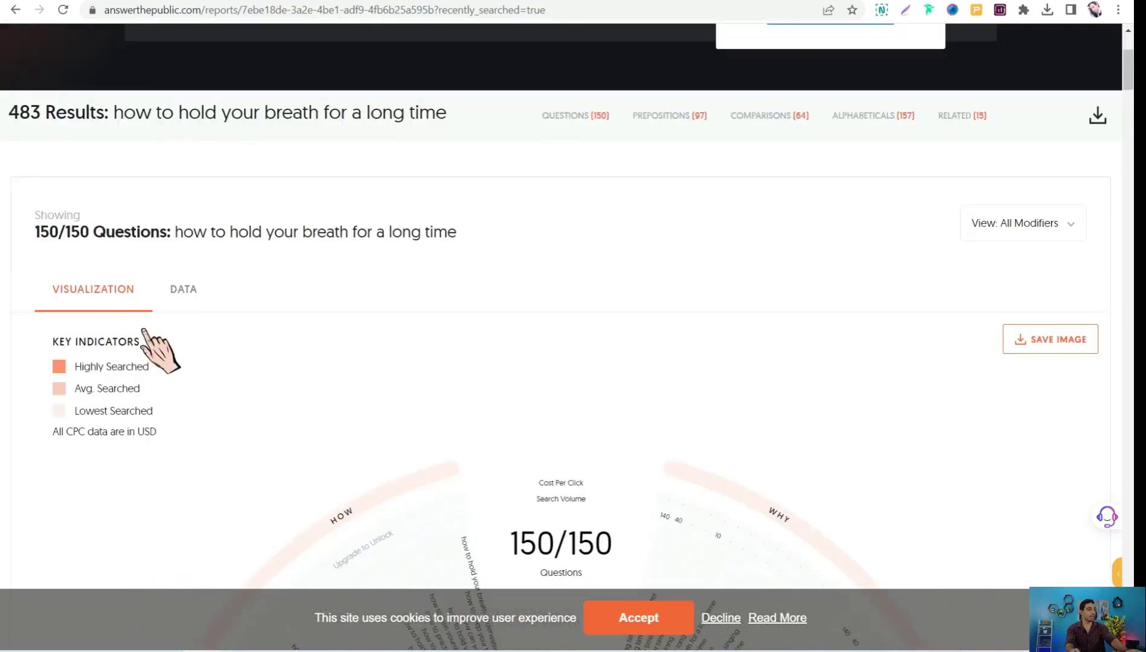
Show the Questions results as DATA keyword tables and scroll down to Prepositions.
{"action": "left_click", "coordinate": [184, 291]}
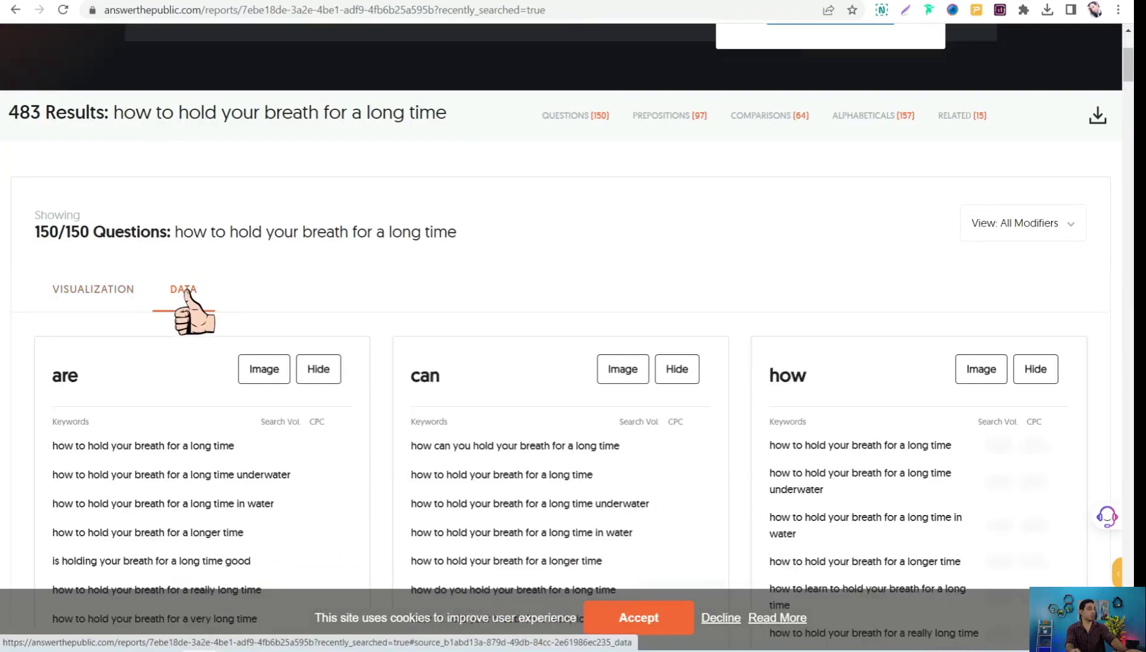
{"action": "scroll", "coordinate": [318, 383], "scroll_direction": "down", "scroll_amount": 3}
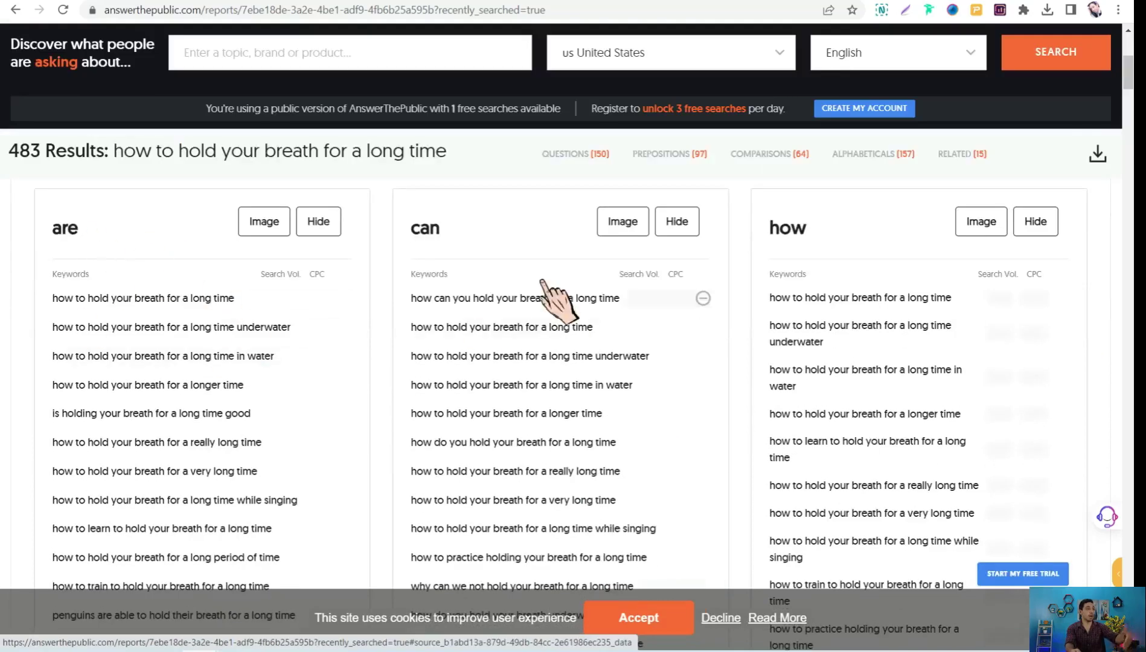
{"action": "scroll", "coordinate": [863, 295], "scroll_direction": "down", "scroll_amount": 12}
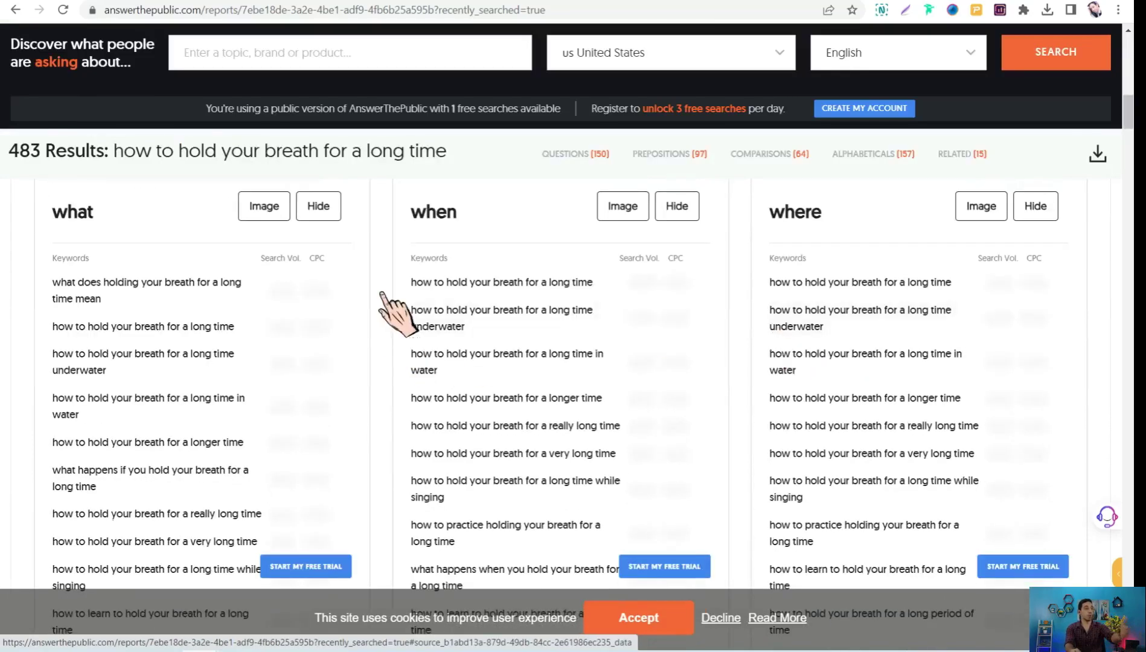
{"action": "scroll", "coordinate": [205, 397], "scroll_direction": "up", "scroll_amount": 5}
{"action": "scroll", "coordinate": [204, 337], "scroll_direction": "down", "scroll_amount": 20}
{"action": "scroll", "coordinate": [204, 338], "scroll_direction": "down", "scroll_amount": 20}
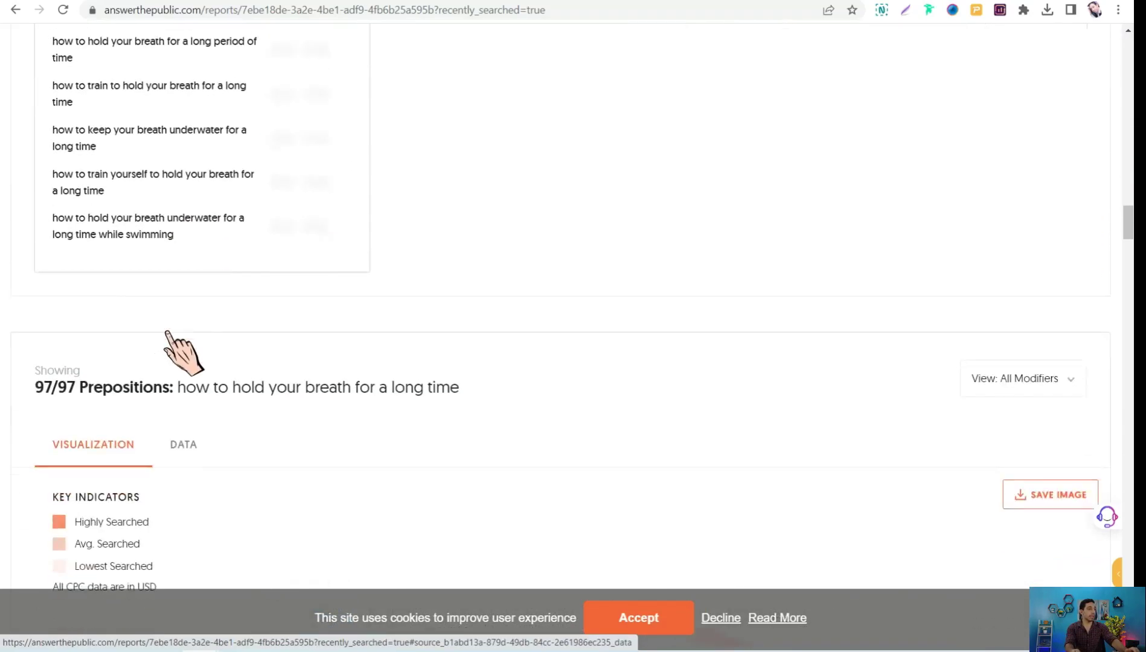
{"action": "scroll", "coordinate": [167, 333], "scroll_direction": "down", "scroll_amount": 5}
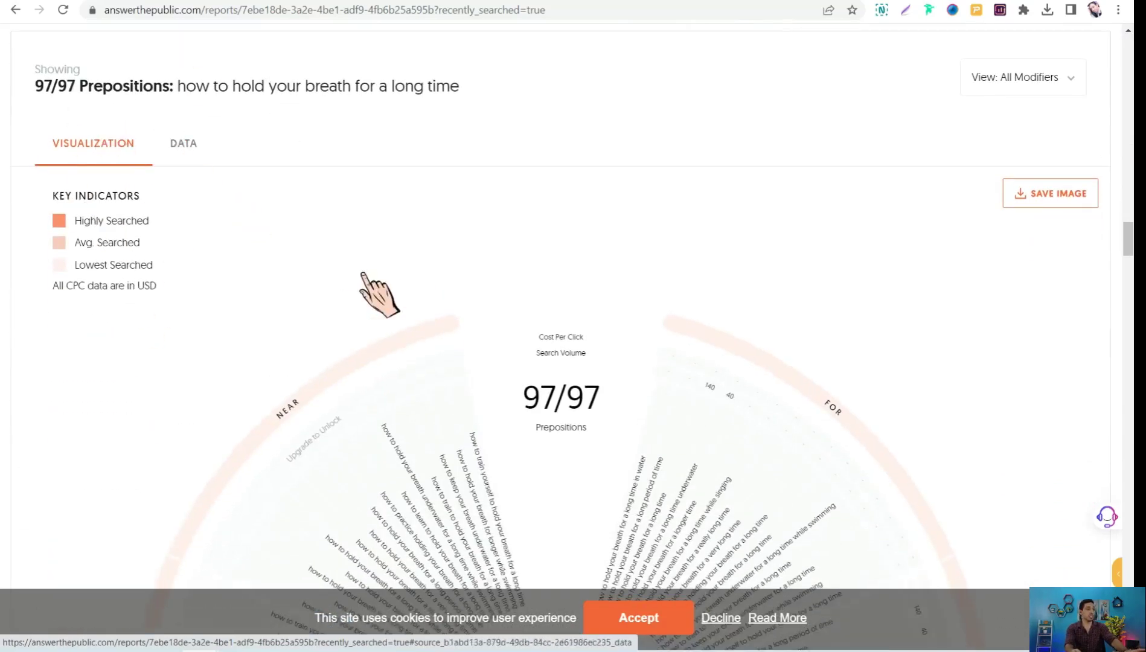
Show Prepositions as can/for/is DATA tables and scroll through Comparisons and Alphabeticals.
{"action": "left_click", "coordinate": [185, 145]}
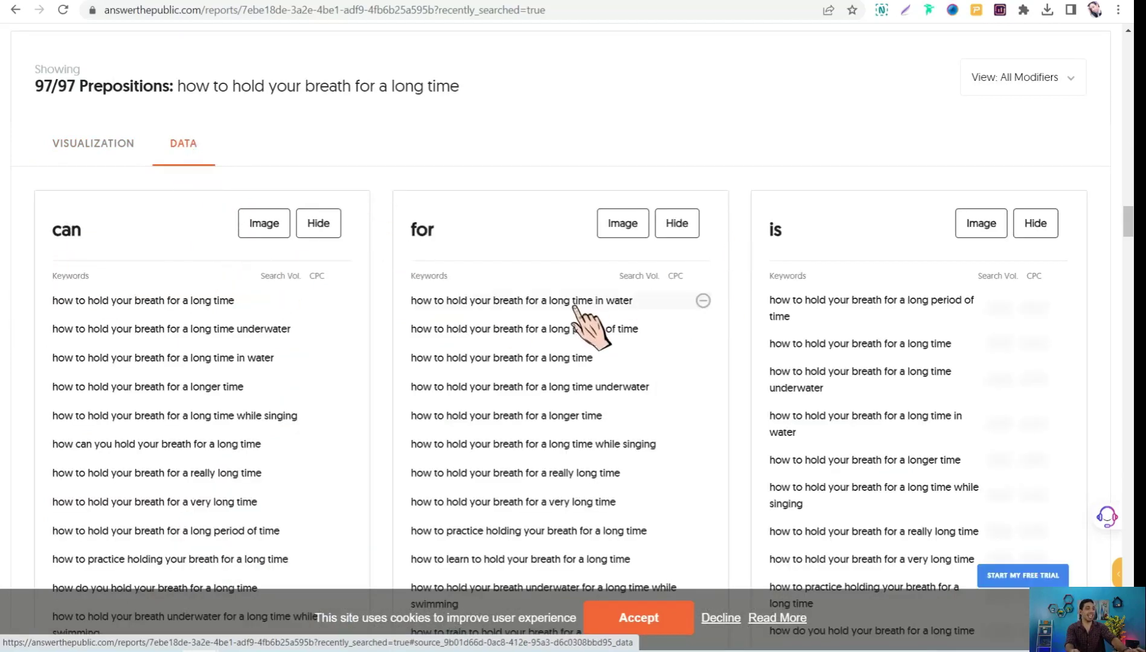
{"action": "scroll", "coordinate": [573, 305], "scroll_direction": "down", "scroll_amount": 15}
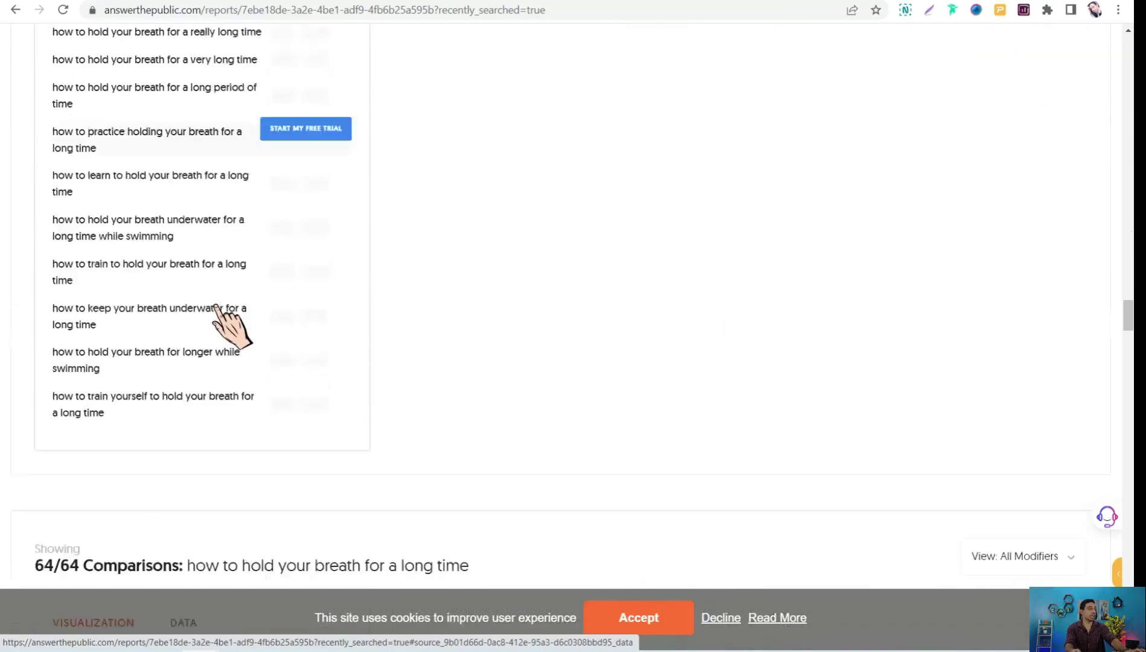
{"action": "scroll", "coordinate": [218, 311], "scroll_direction": "down", "scroll_amount": 5}
{"action": "scroll", "coordinate": [284, 344], "scroll_direction": "down", "scroll_amount": 5}
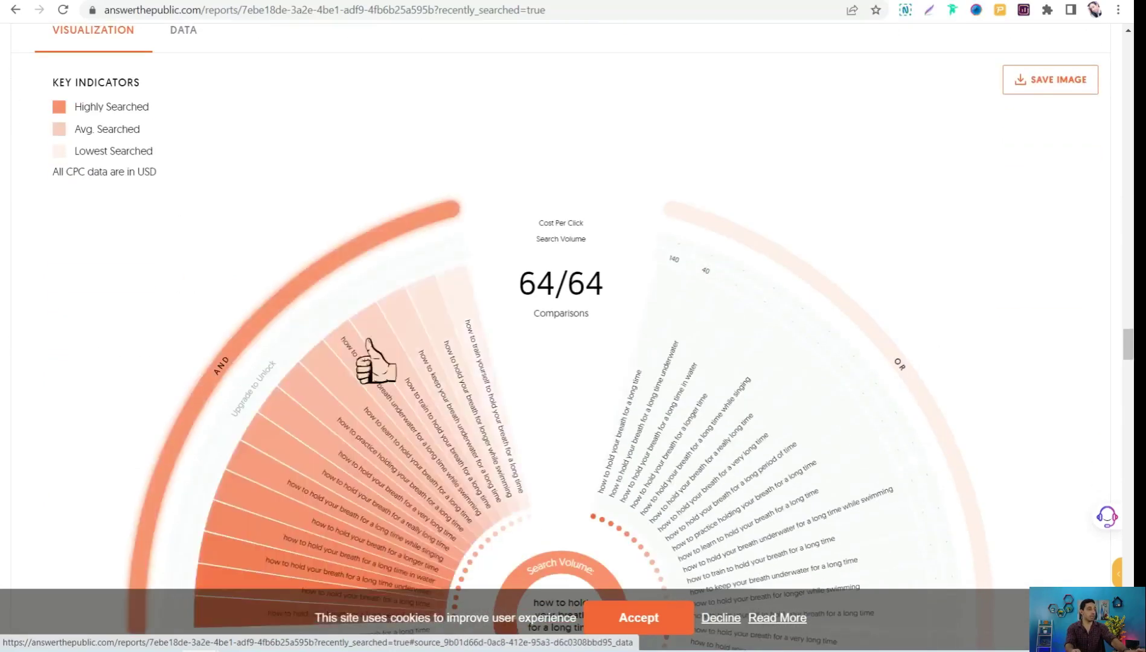
{"action": "scroll", "coordinate": [94, 212], "scroll_direction": "up", "scroll_amount": 3}
{"action": "scroll", "coordinate": [205, 263], "scroll_direction": "down", "scroll_amount": 5}
{"action": "scroll", "coordinate": [217, 283], "scroll_direction": "down", "scroll_amount": 10}
{"action": "scroll", "coordinate": [217, 294], "scroll_direction": "down", "scroll_amount": 9}
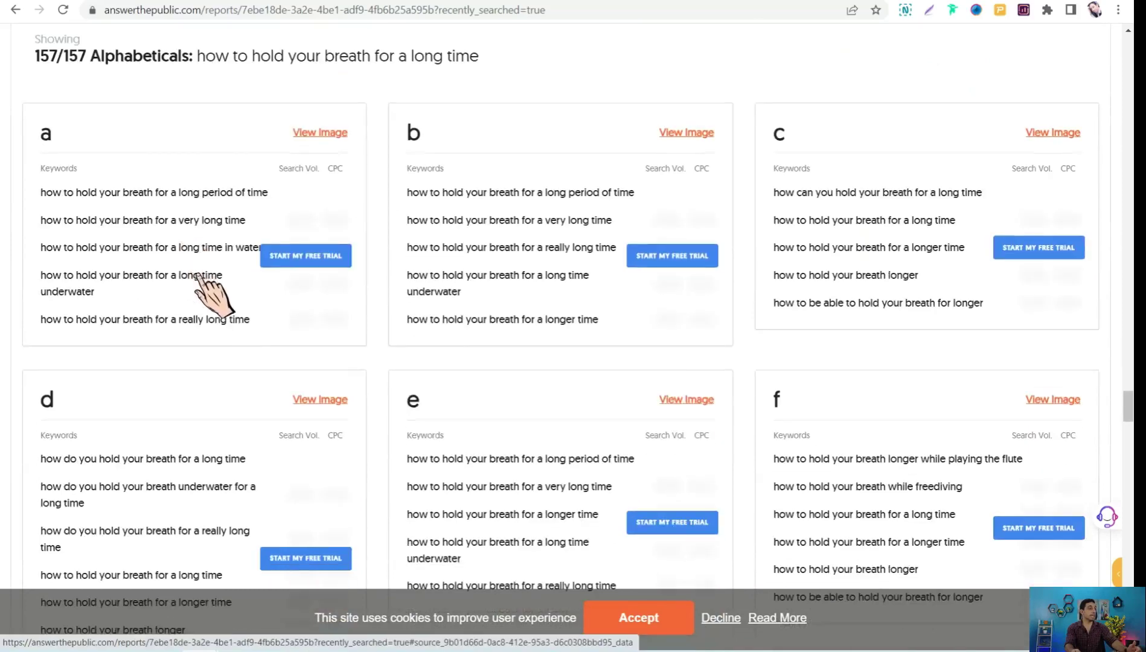
{"action": "scroll", "coordinate": [238, 331], "scroll_direction": "up", "scroll_amount": 3}
{"action": "scroll", "coordinate": [221, 312], "scroll_direction": "up", "scroll_amount": 12}
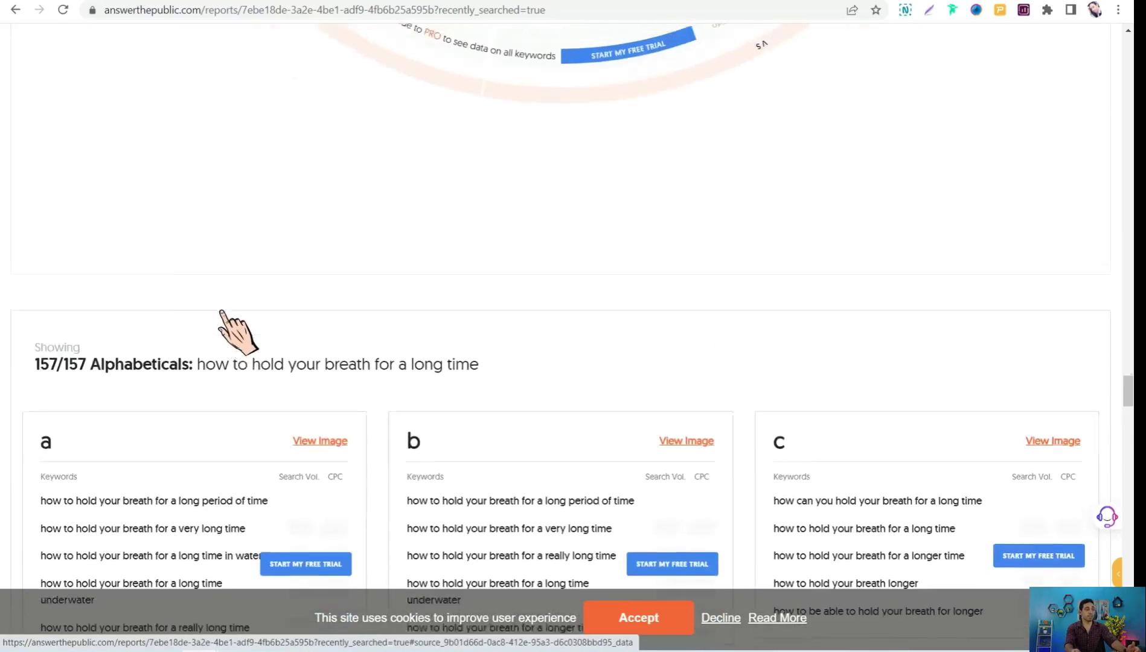
{"action": "scroll", "coordinate": [242, 193], "scroll_direction": "up", "scroll_amount": 4}
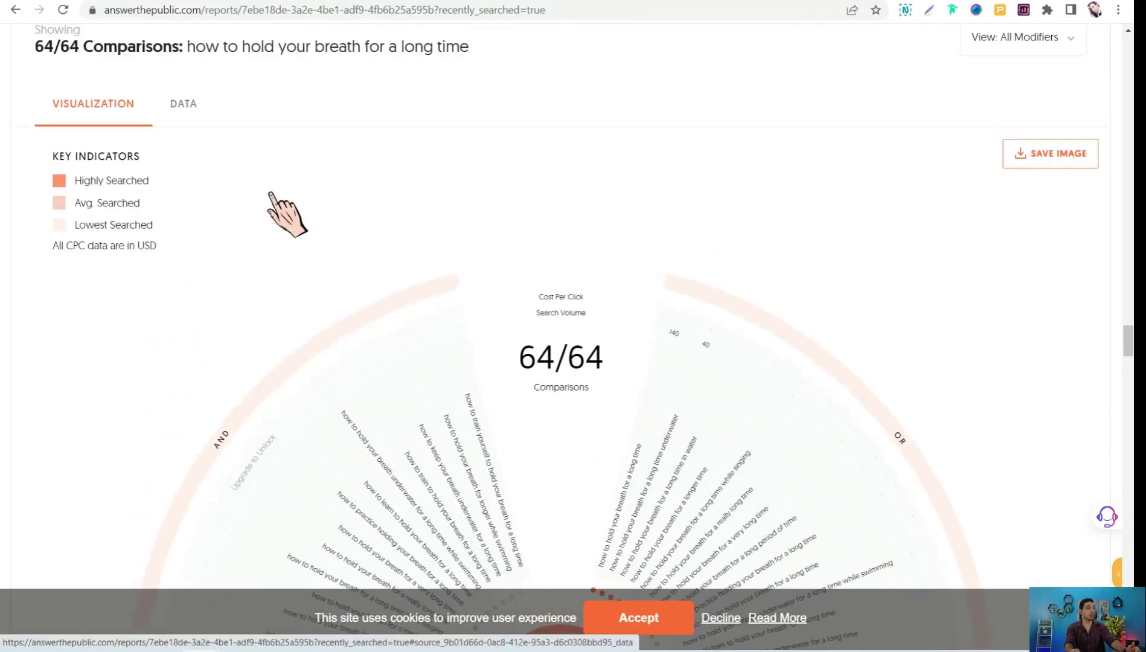
{"action": "scroll", "coordinate": [292, 370], "scroll_direction": "down", "scroll_amount": 12}
{"action": "scroll", "coordinate": [219, 346], "scroll_direction": "down", "scroll_amount": 4}
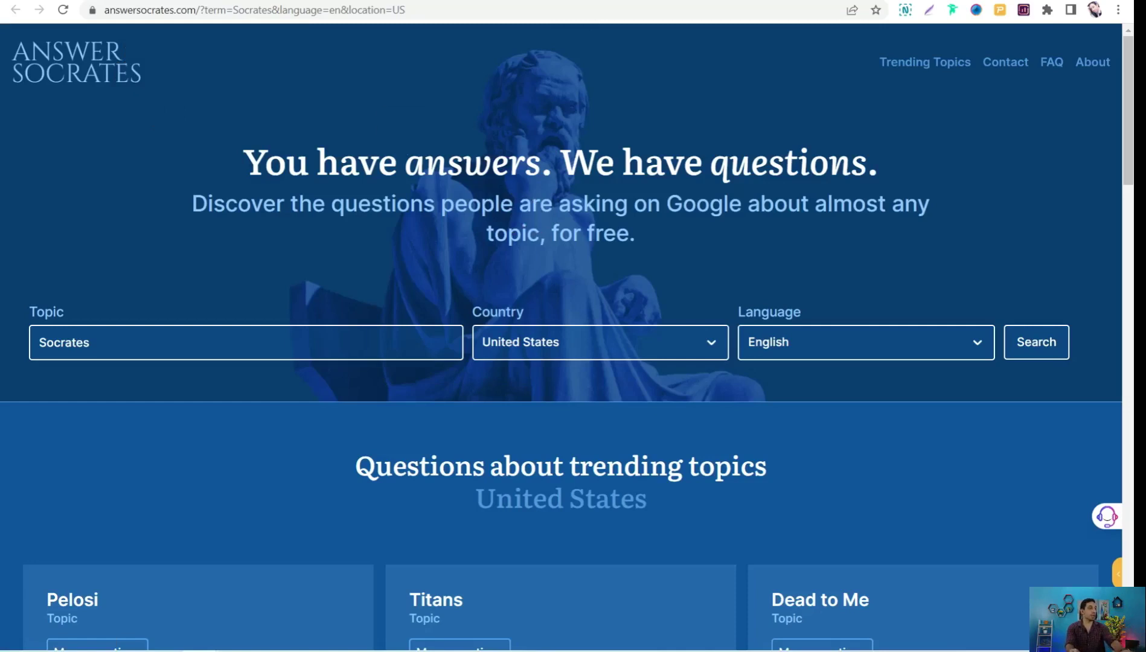
Replace the AnswerSocrates topic 'Socrates' with the breath-holding query and search.
{"action": "double_click", "coordinate": [64, 346]}
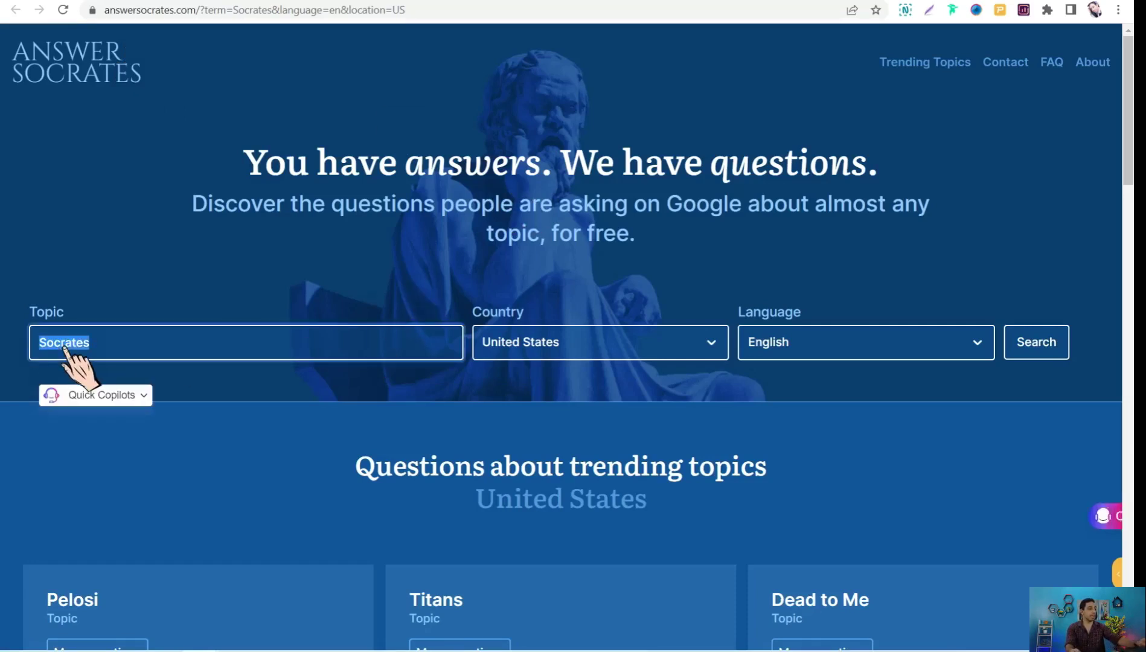
{"action": "type", "text": "how to hold your breath for a long time"}
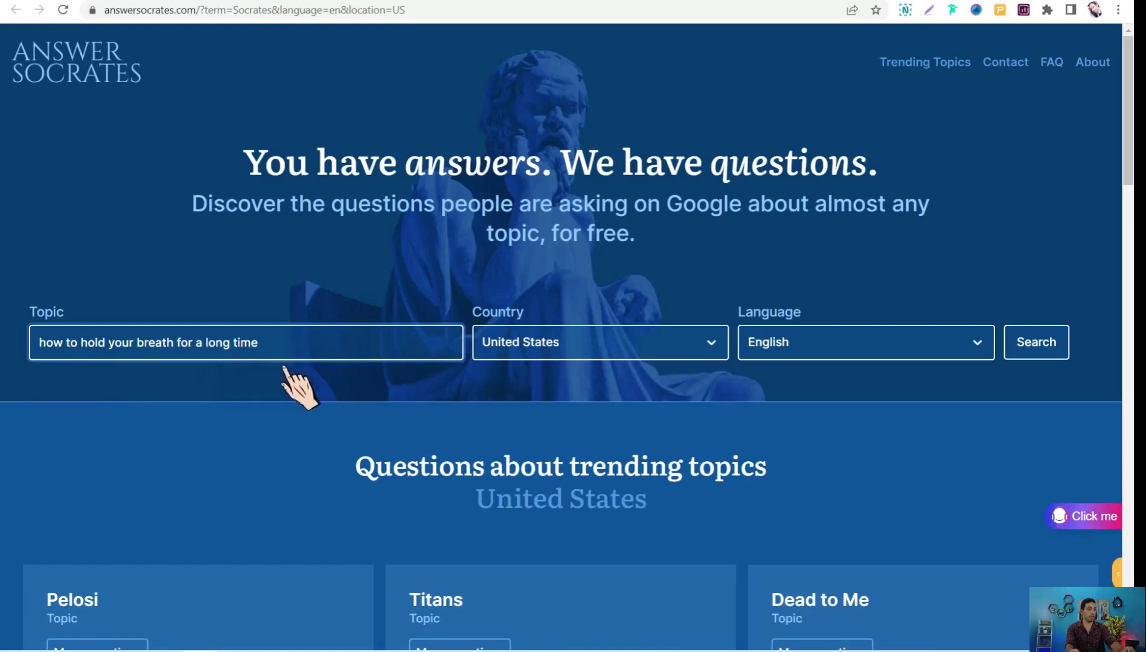
{"action": "scroll", "coordinate": [290, 363], "scroll_direction": "down", "scroll_amount": 3}
{"action": "scroll", "coordinate": [593, 256], "scroll_direction": "up", "scroll_amount": 1}
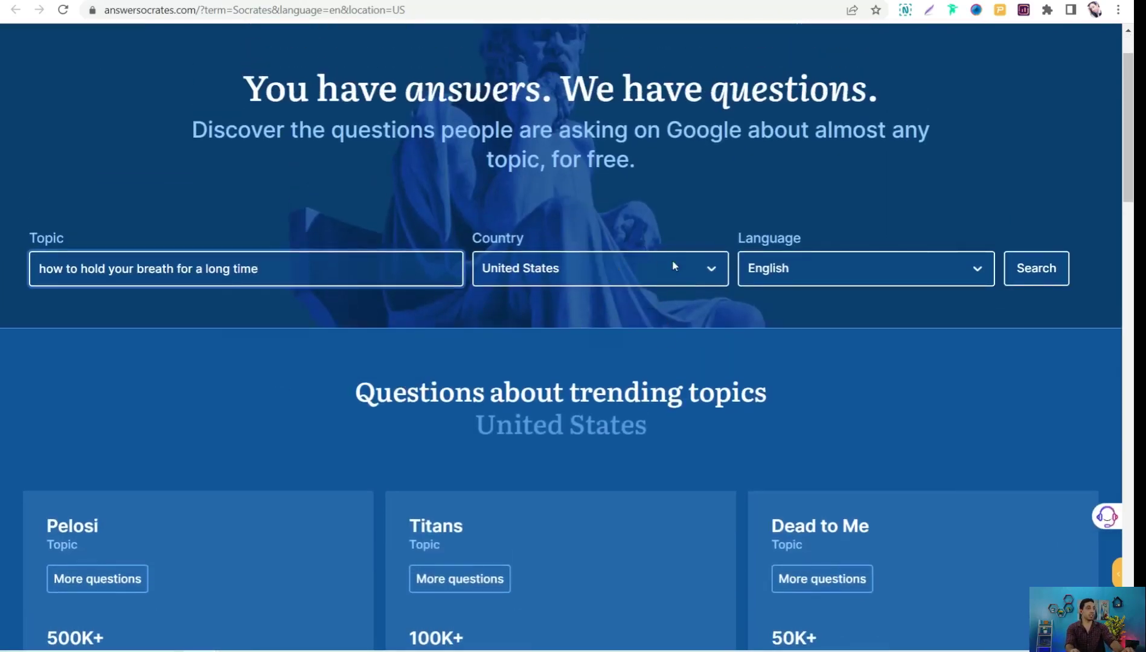
{"action": "left_click", "coordinate": [1051, 270]}
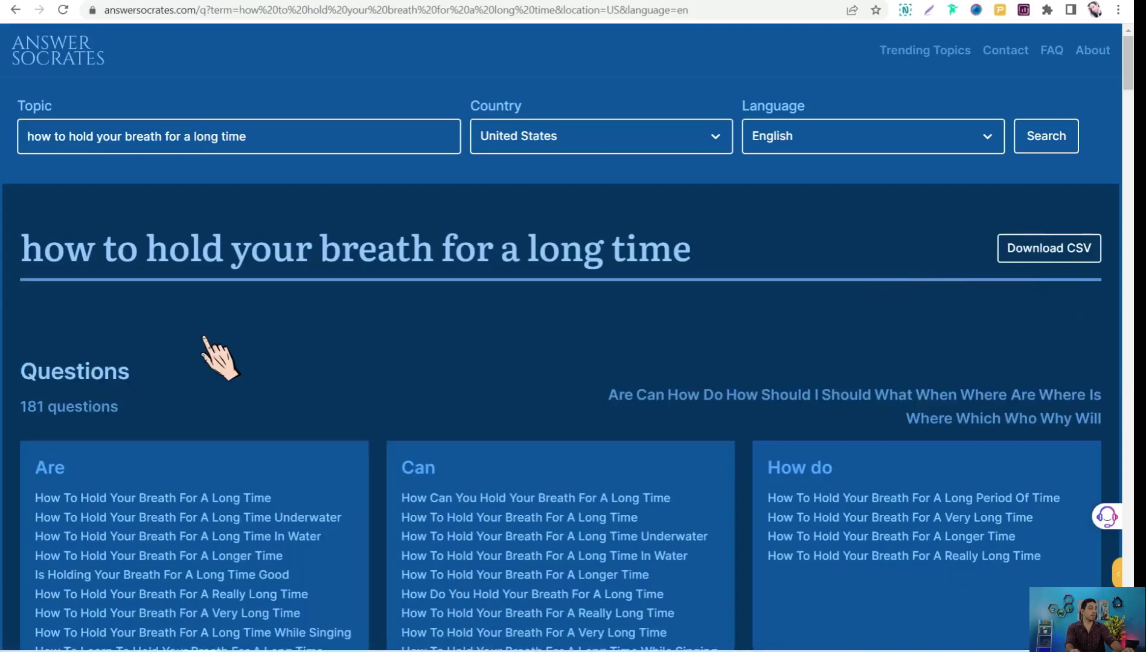
Scroll through the 181 grouped questions and the 38 preposition questions.
{"action": "scroll", "coordinate": [205, 338], "scroll_direction": "down", "scroll_amount": 2}
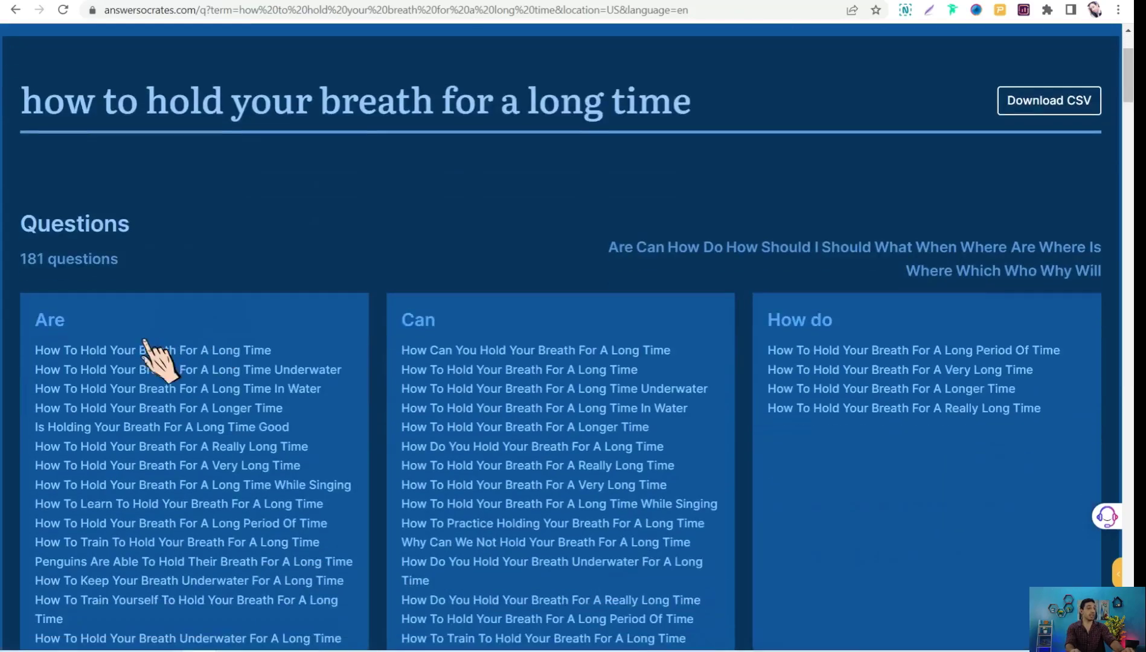
{"action": "scroll", "coordinate": [120, 363], "scroll_direction": "down", "scroll_amount": 2}
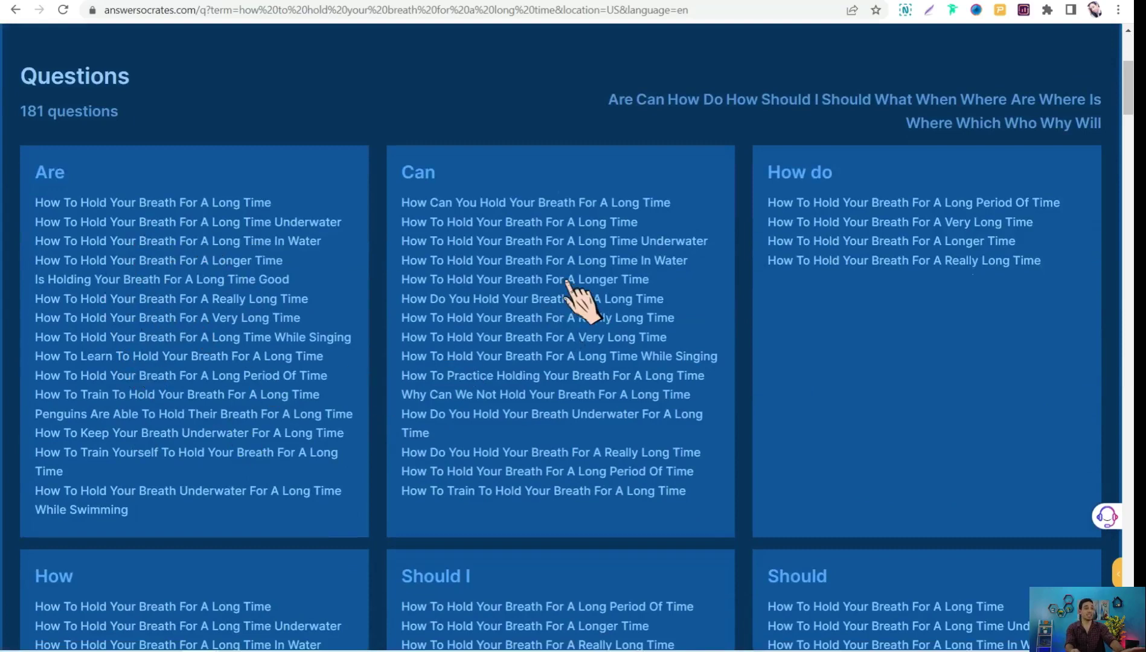
{"action": "scroll", "coordinate": [259, 411], "scroll_direction": "down", "scroll_amount": 1}
{"action": "scroll", "coordinate": [260, 417], "scroll_direction": "down", "scroll_amount": 6}
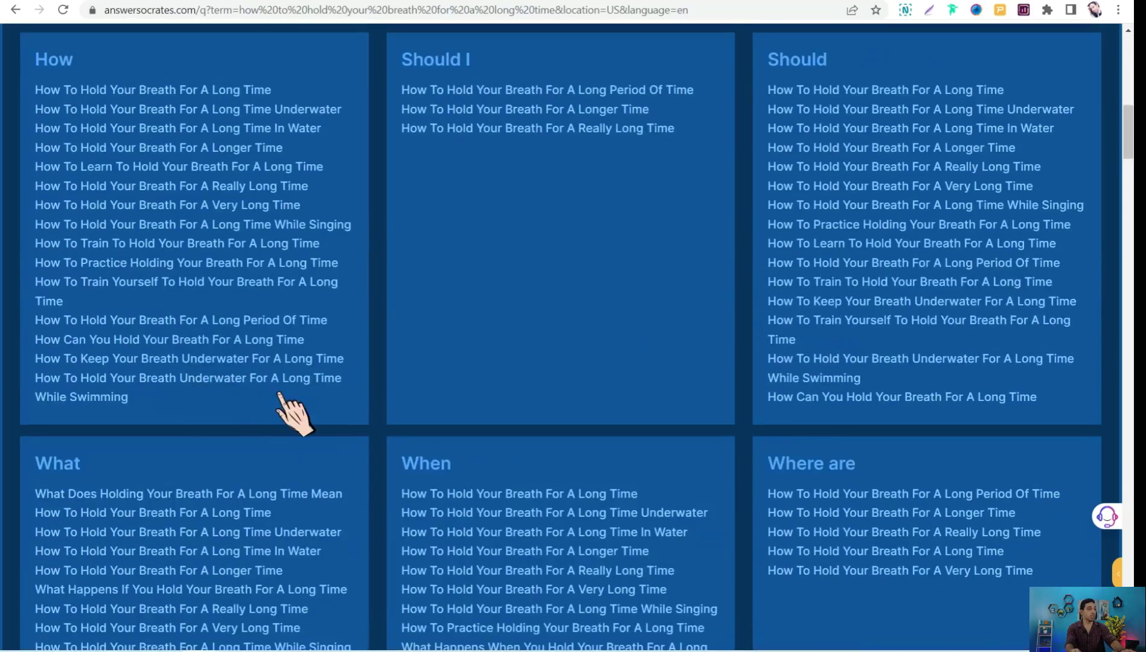
{"action": "scroll", "coordinate": [199, 363], "scroll_direction": "down", "scroll_amount": 1}
{"action": "scroll", "coordinate": [254, 344], "scroll_direction": "down", "scroll_amount": 3}
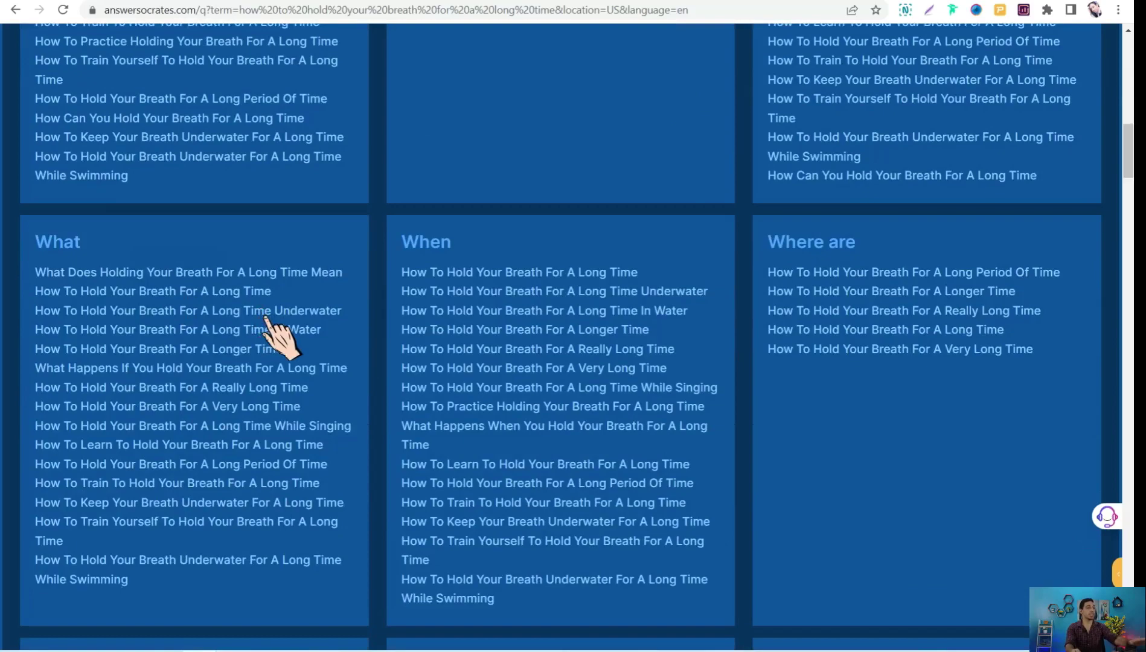
{"action": "scroll", "coordinate": [347, 370], "scroll_direction": "down", "scroll_amount": 14}
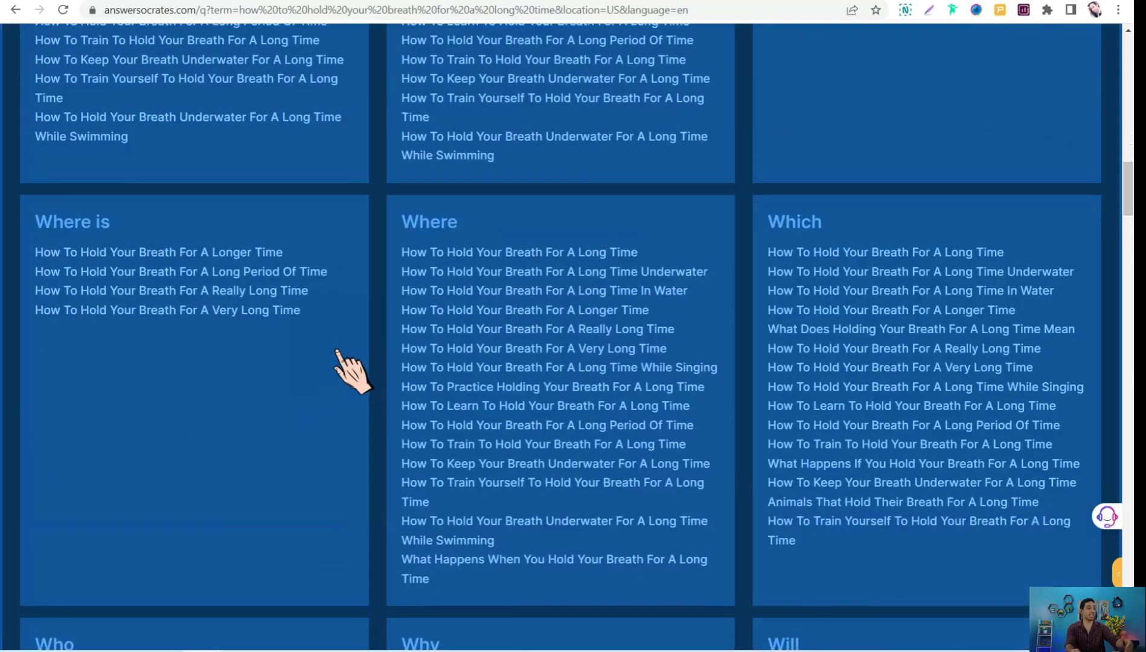
{"action": "scroll", "coordinate": [256, 414], "scroll_direction": "down", "scroll_amount": 6}
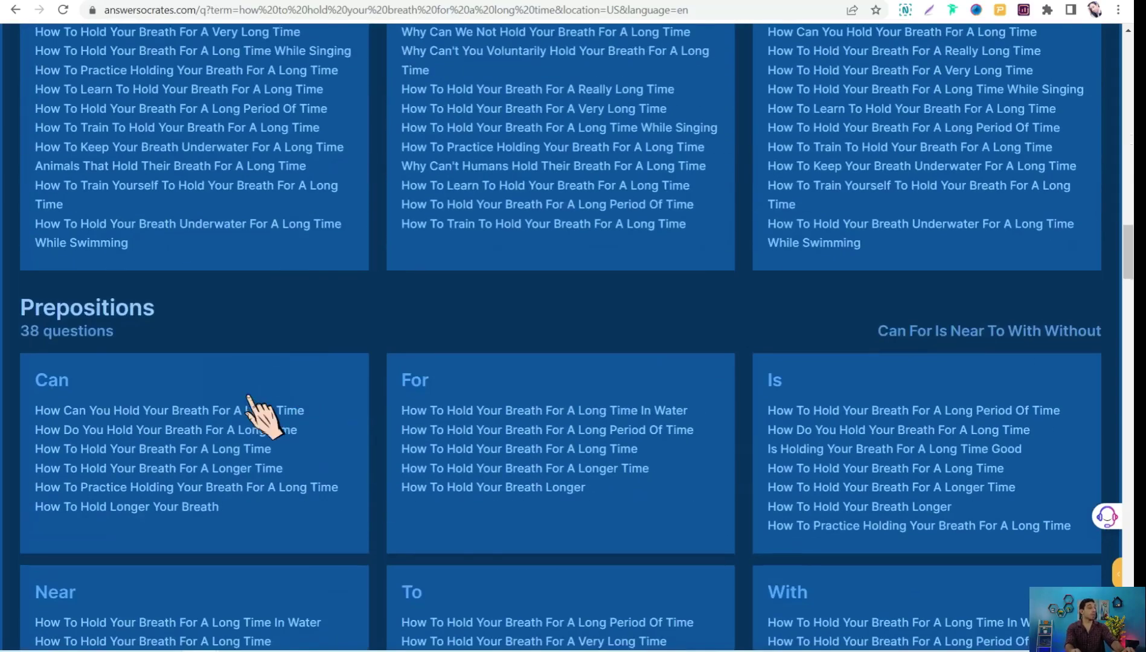
{"action": "scroll", "coordinate": [252, 406], "scroll_direction": "up", "scroll_amount": 3}
{"action": "scroll", "coordinate": [242, 393], "scroll_direction": "up", "scroll_amount": 20}
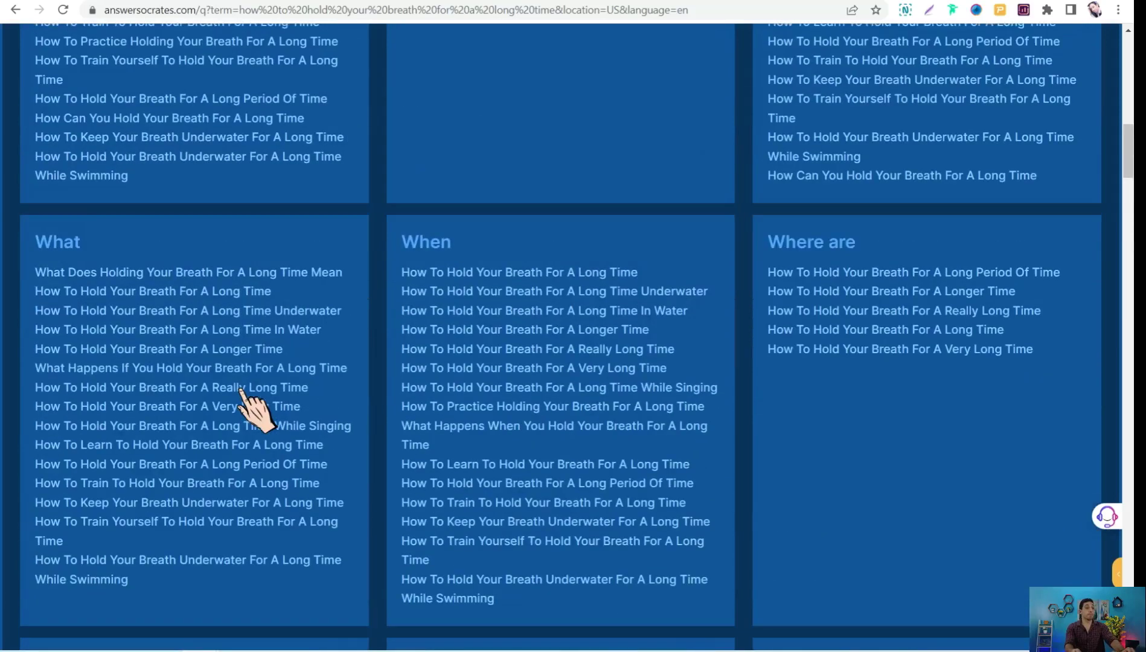
{"action": "scroll", "coordinate": [249, 377], "scroll_direction": "up", "scroll_amount": 2}
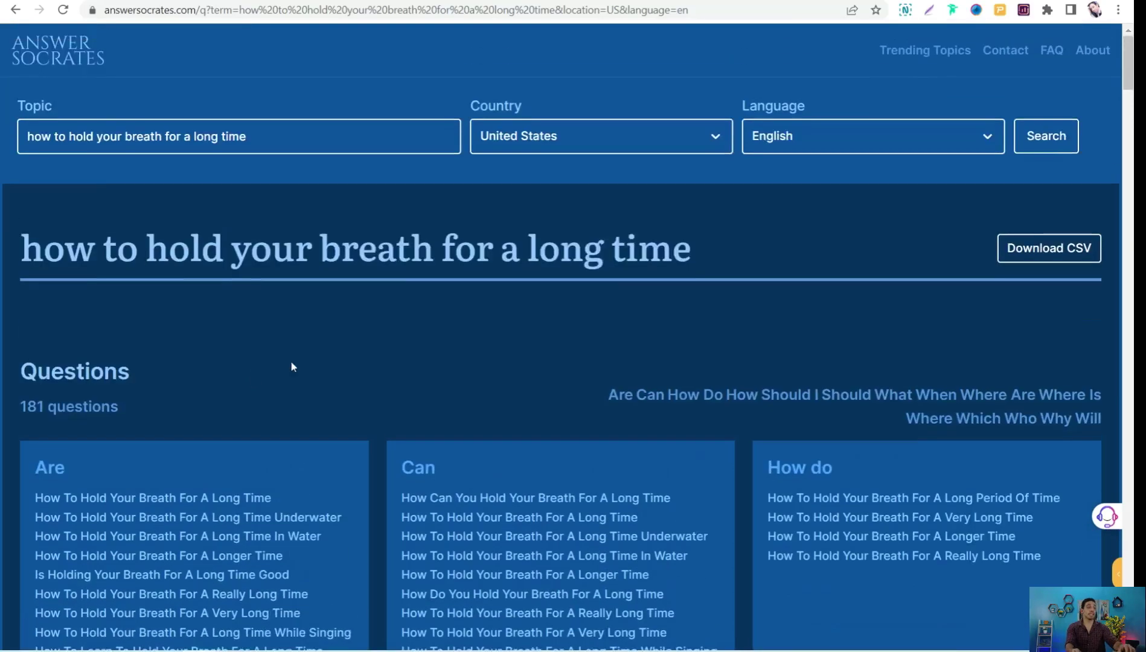